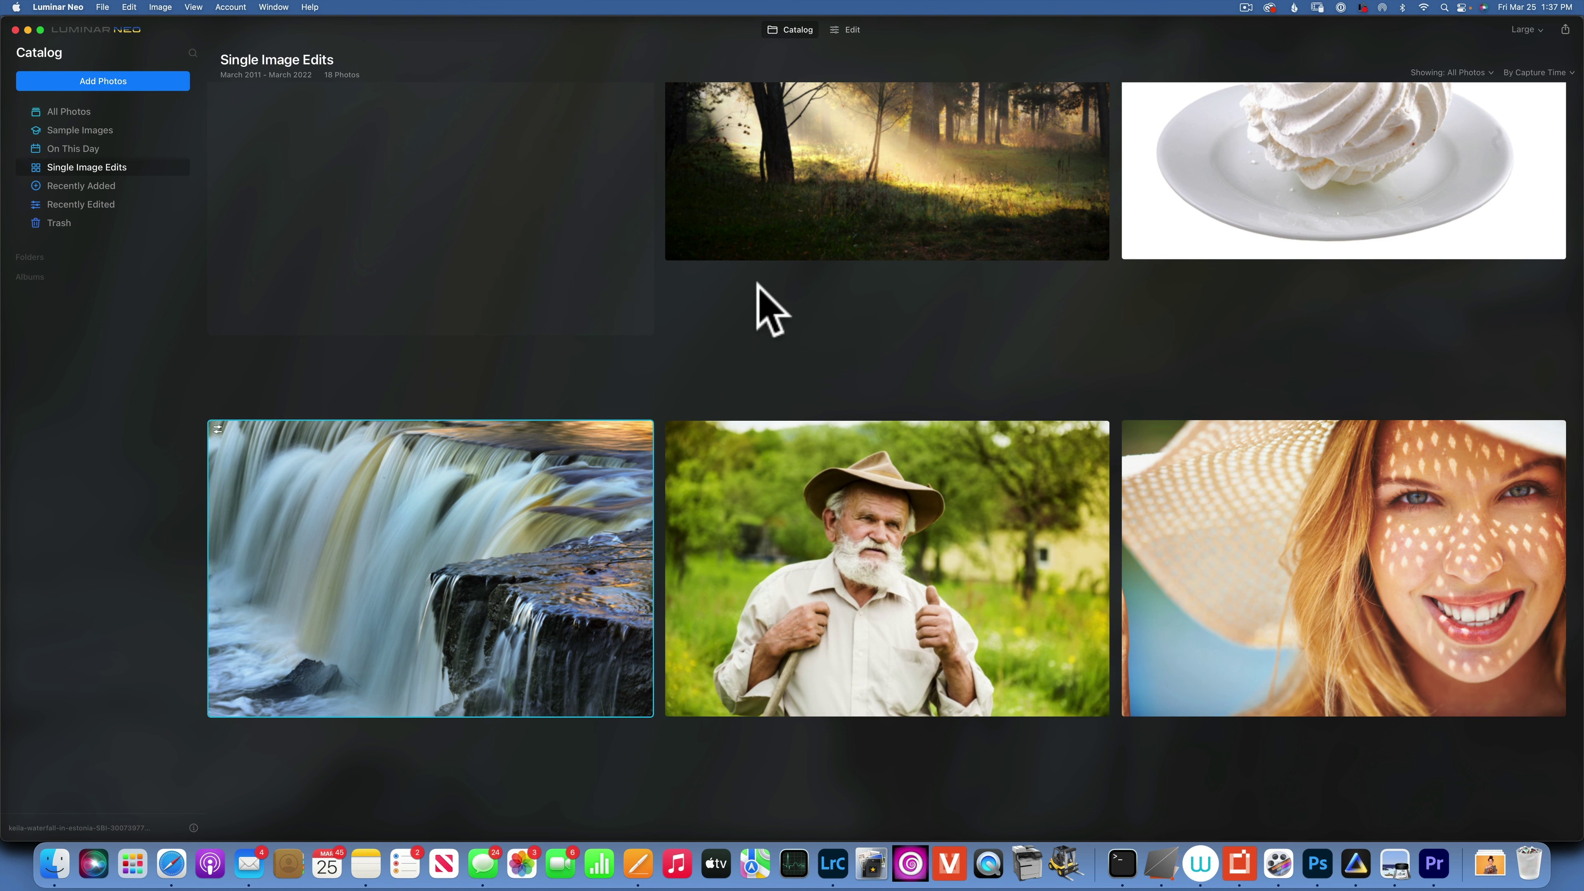
# - Open the waterfall photo from the catalog in the Edit workspace
pyautogui.doubleClick(553, 451)
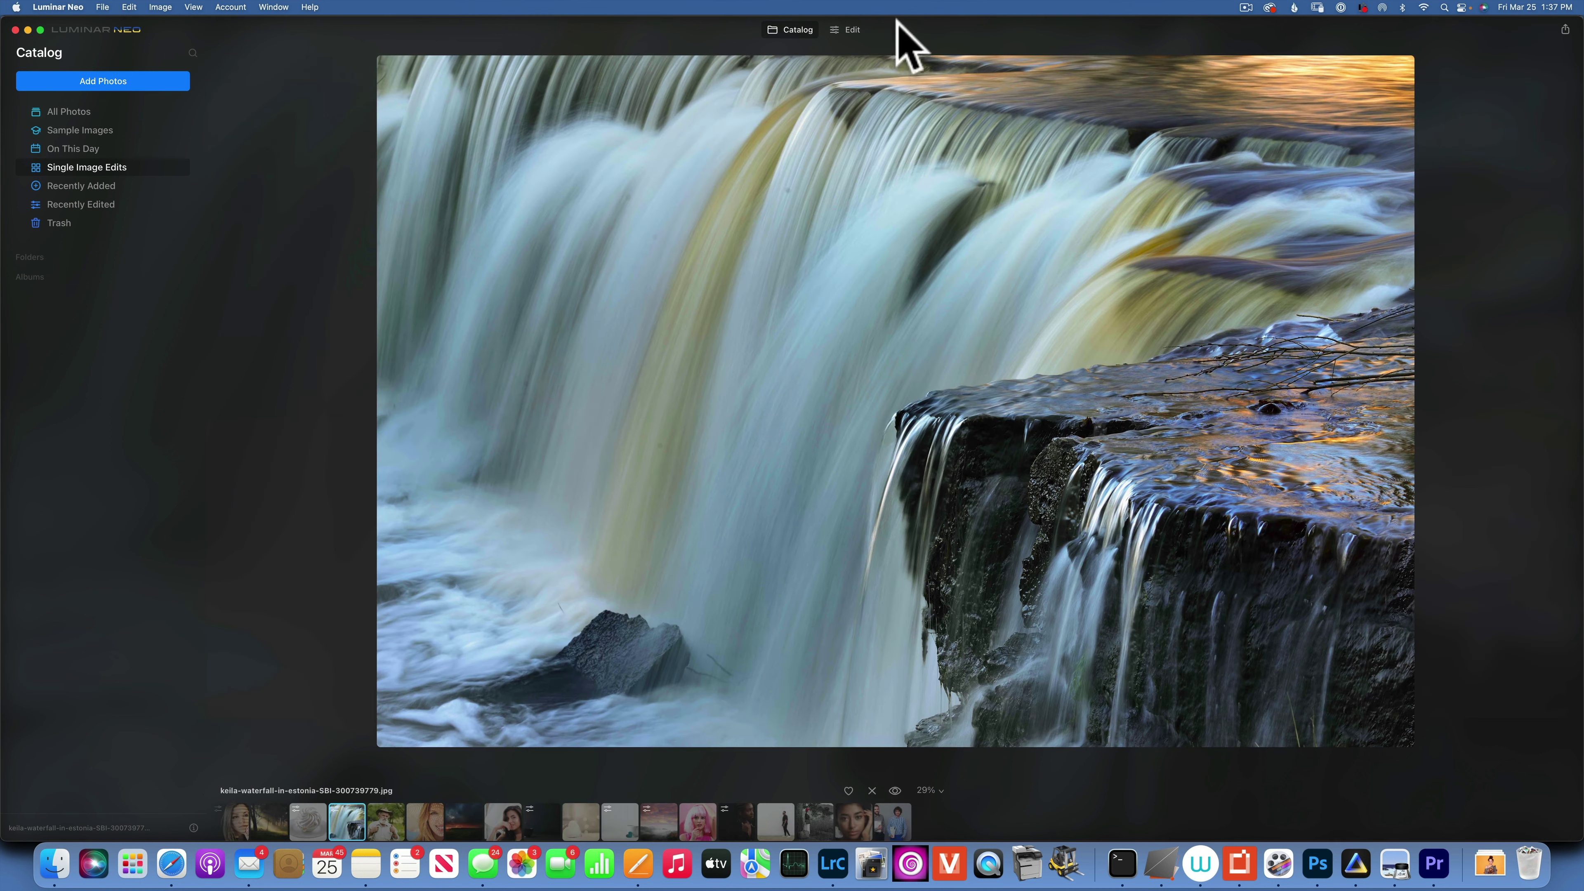
pyautogui.click(852, 29)
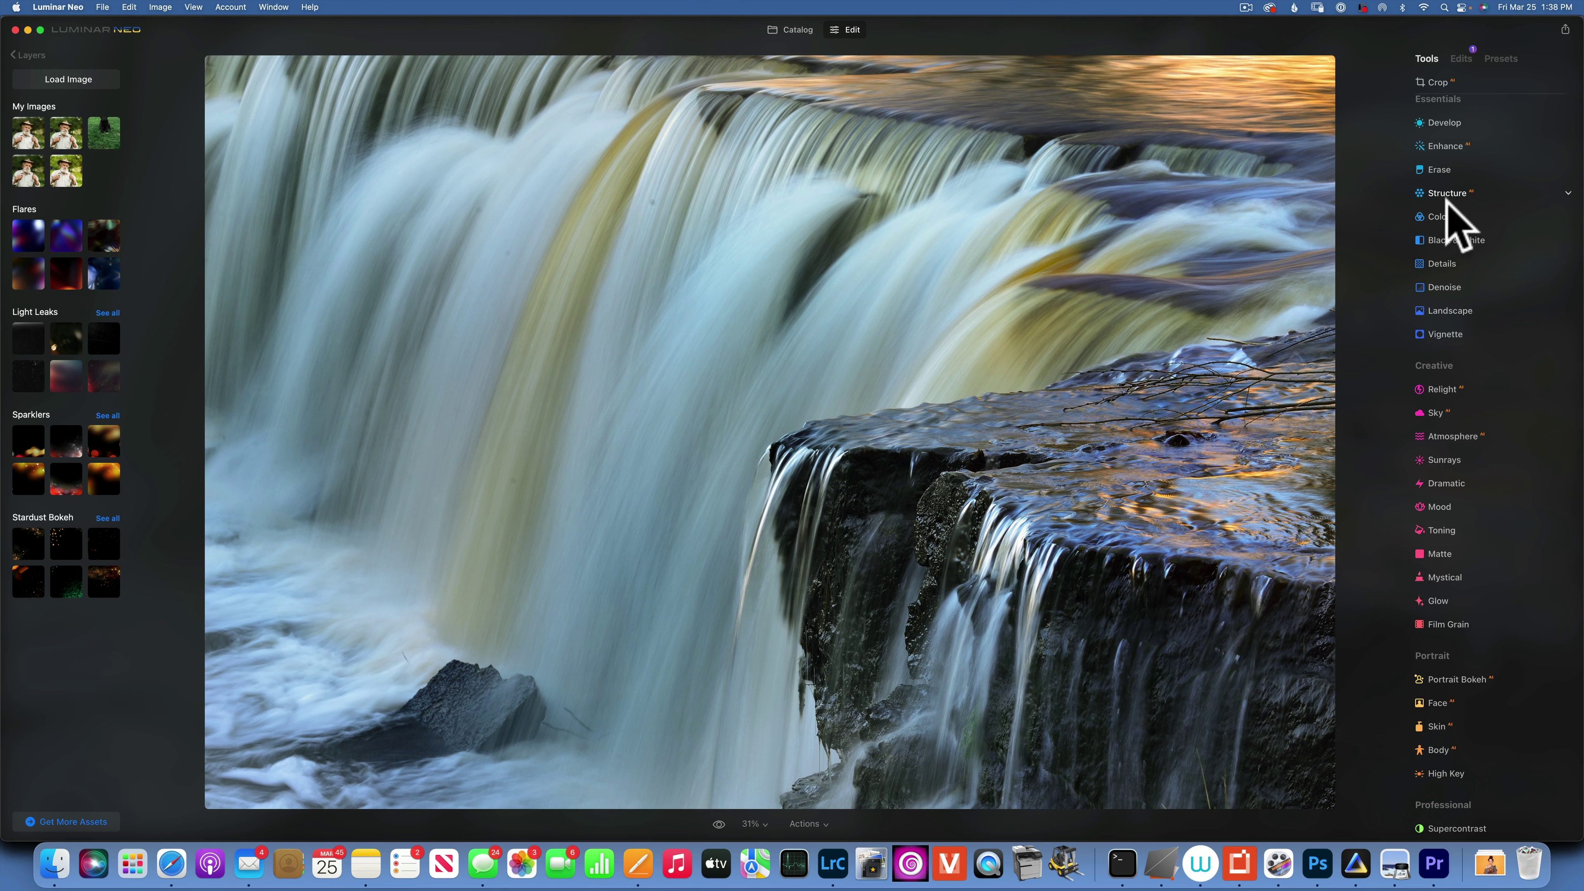
# - Expand Develop to inspect the waterfall photo's Light sliders and Curves histogram
pyautogui.click(1450, 124)
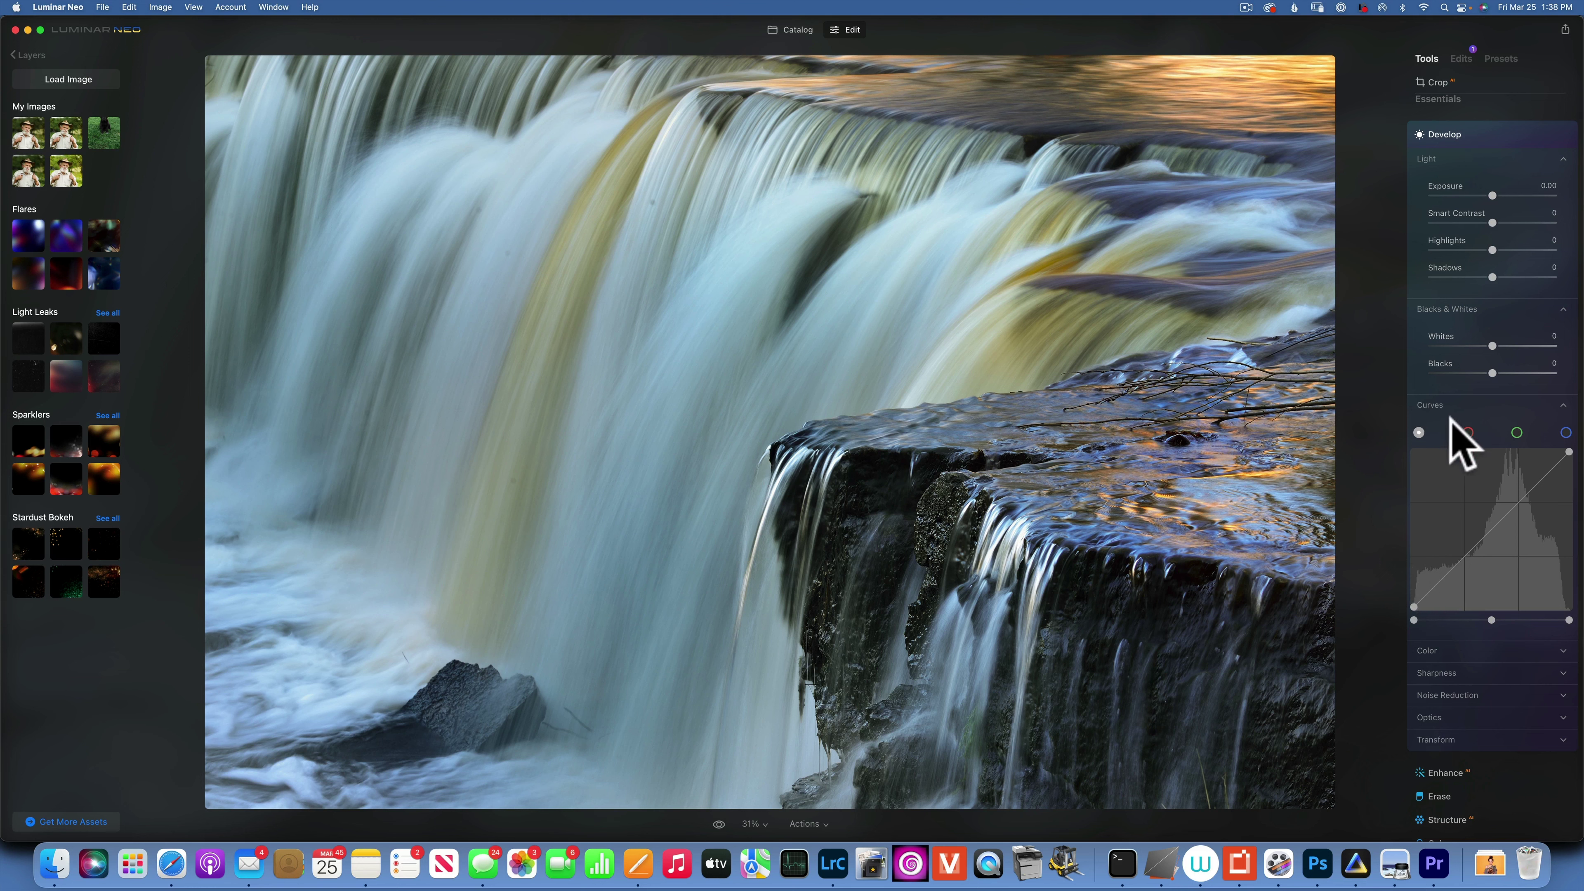
pyautogui.click(1420, 434)
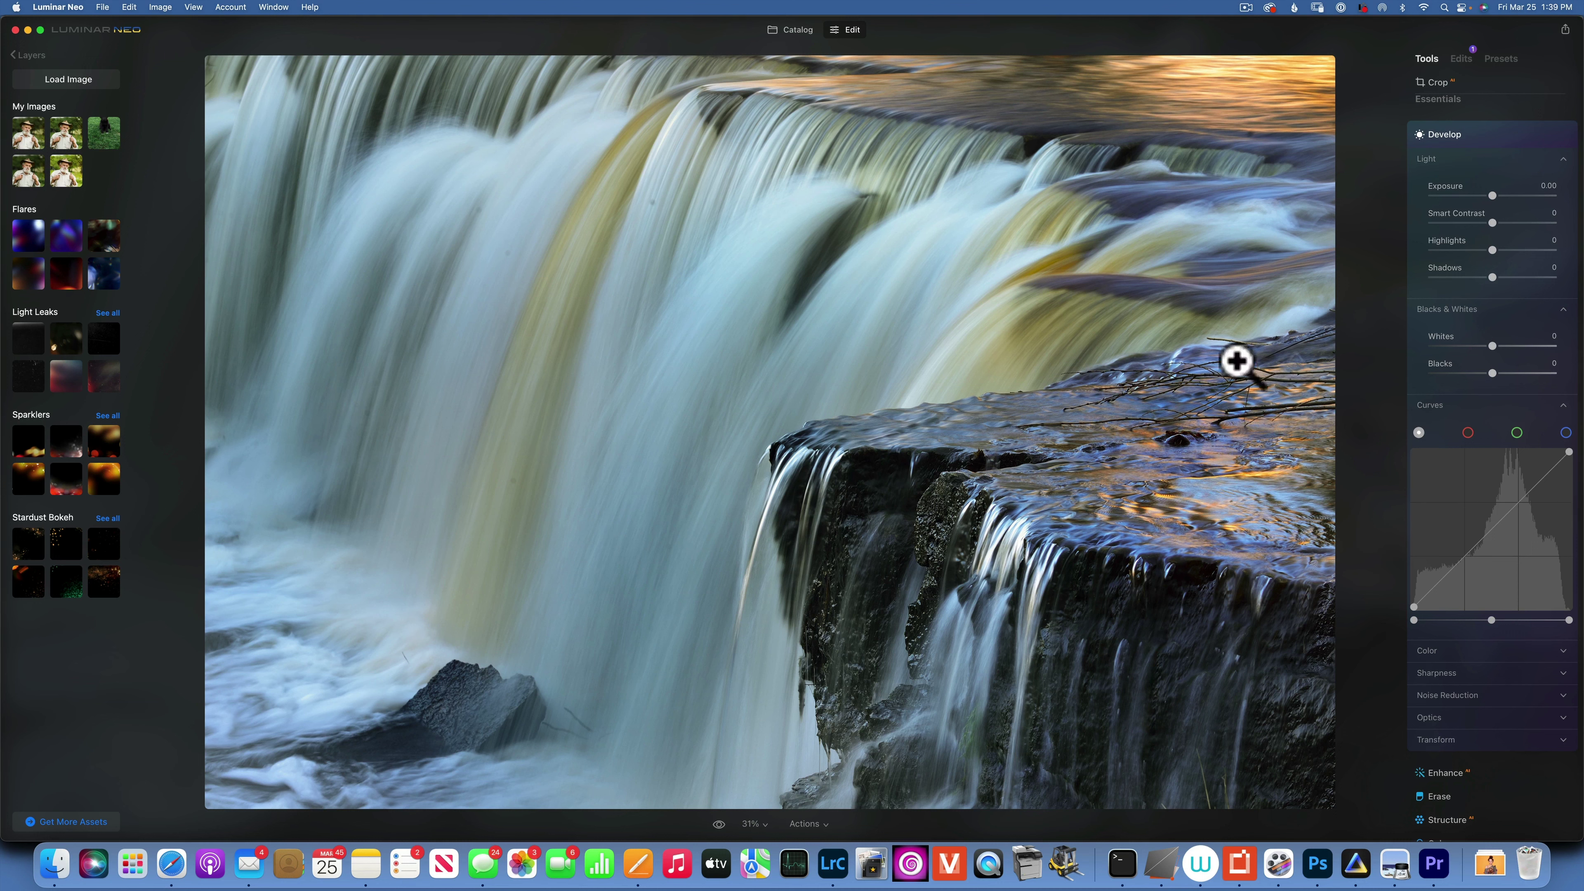
# - Return to the catalog and open the dark bowl photo in large view
pyautogui.click(797, 31)
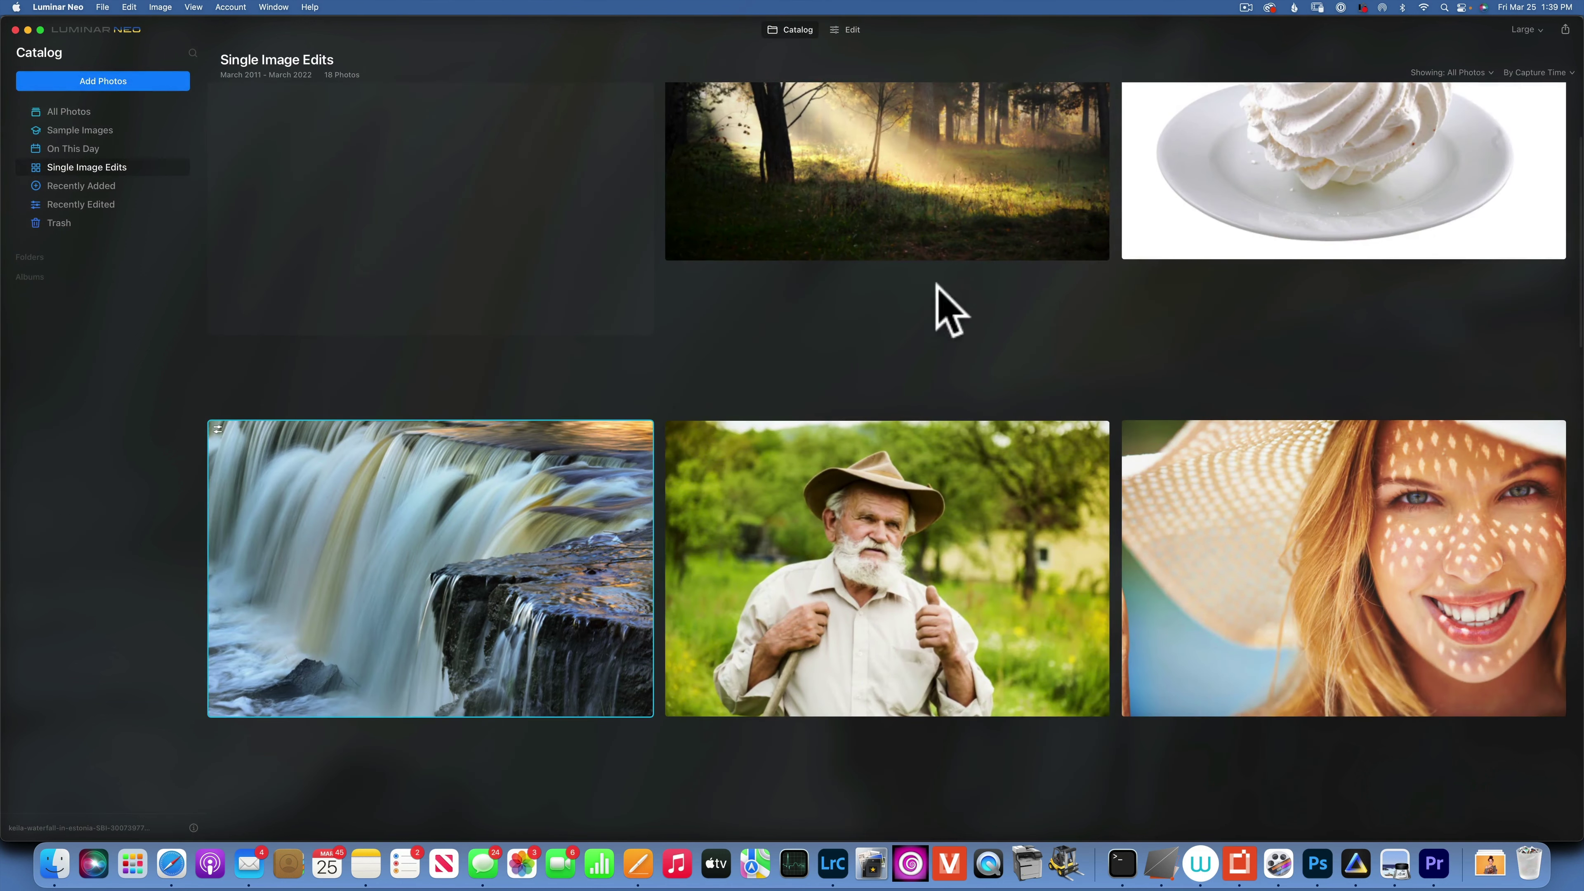
pyautogui.scroll(-8, 914, 262)
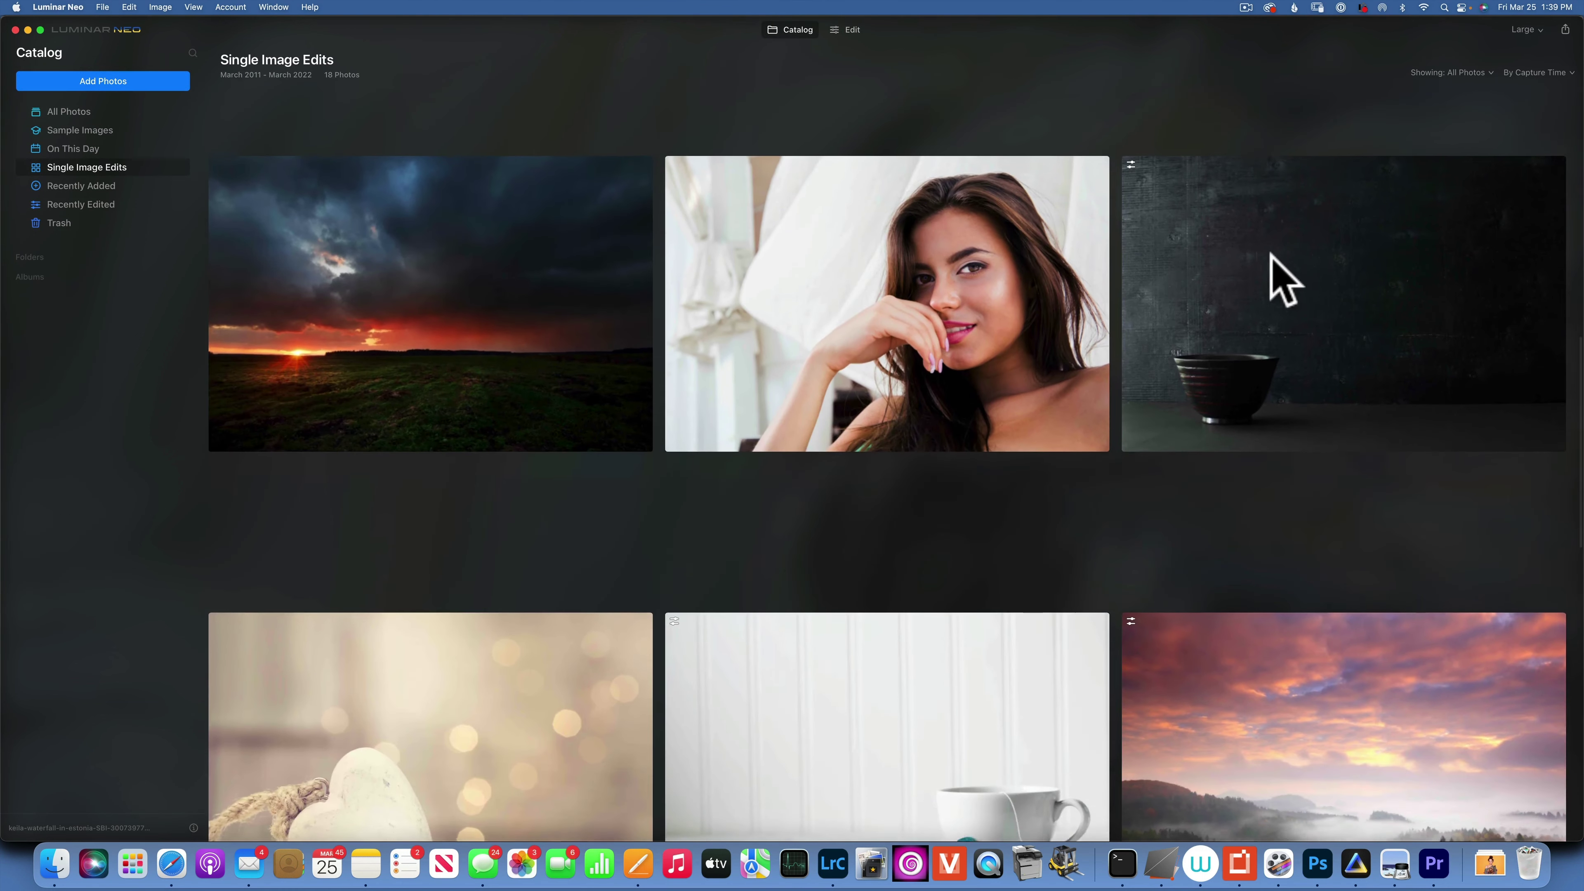
pyautogui.doubleClick(1288, 266)
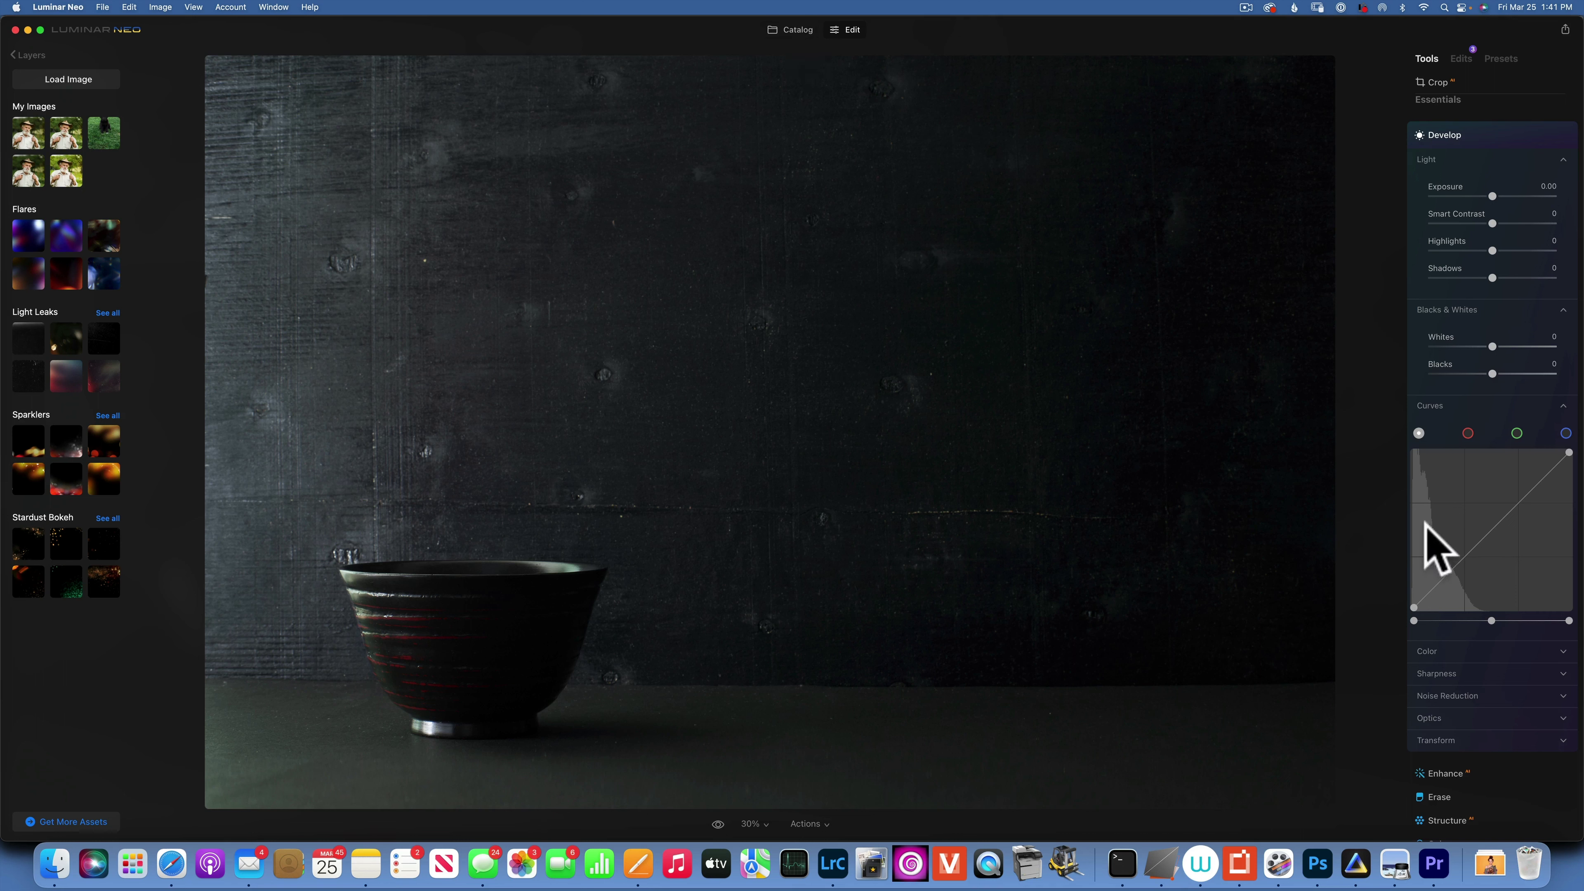
# - Raise the bowl photo's Exposure to 2.90, then reset its Develop adjustments
pyautogui.scroll(1, 1428, 543)
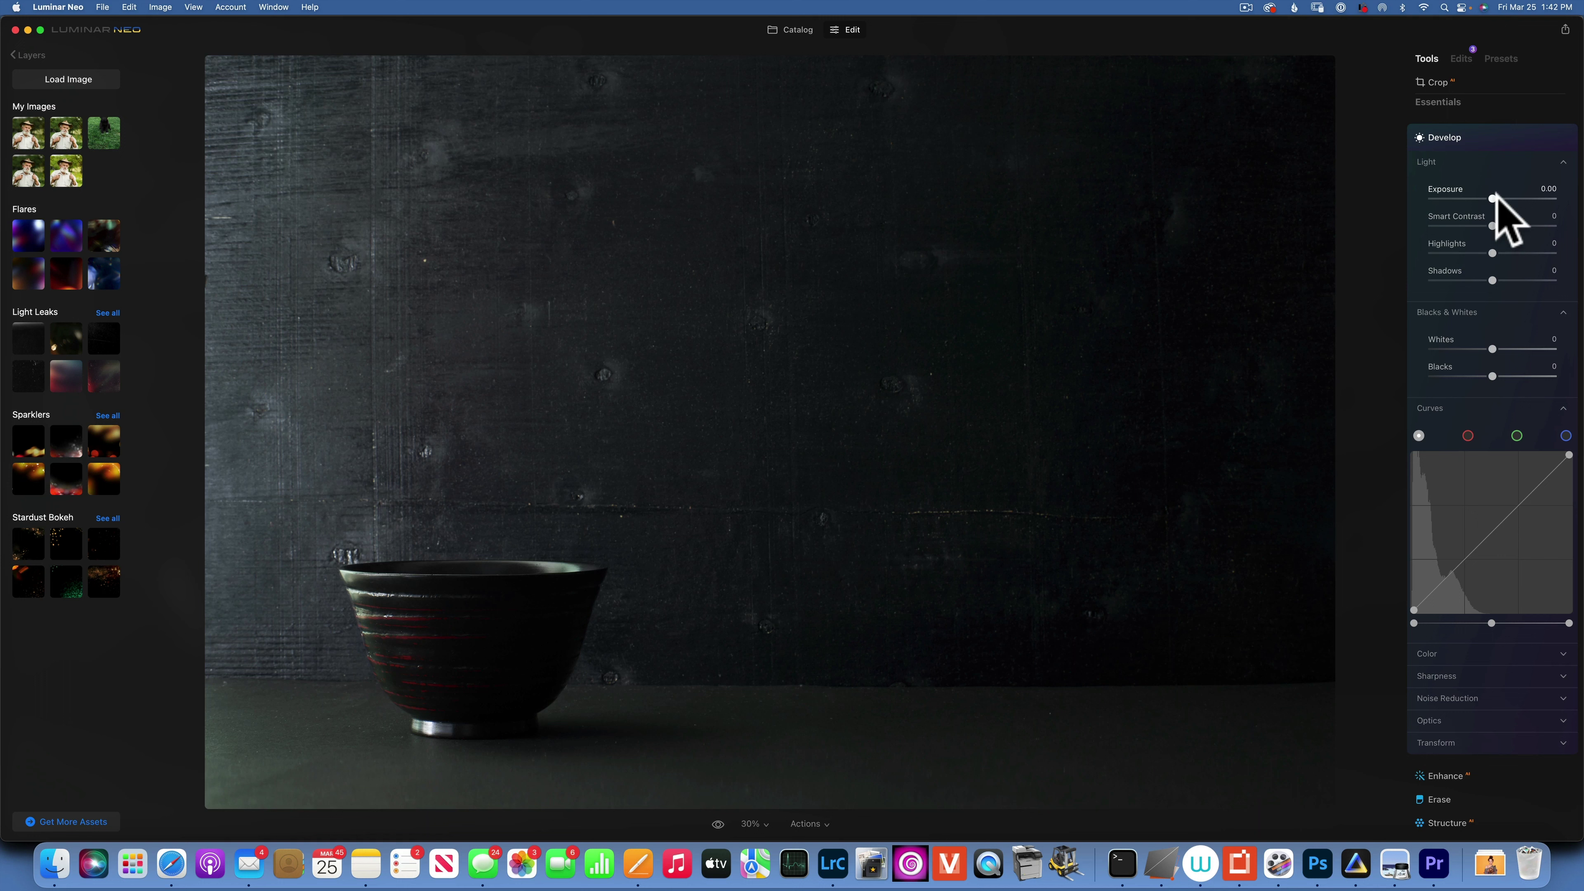
pyautogui.moveTo(1493, 198); pyautogui.dragTo(1528, 199)
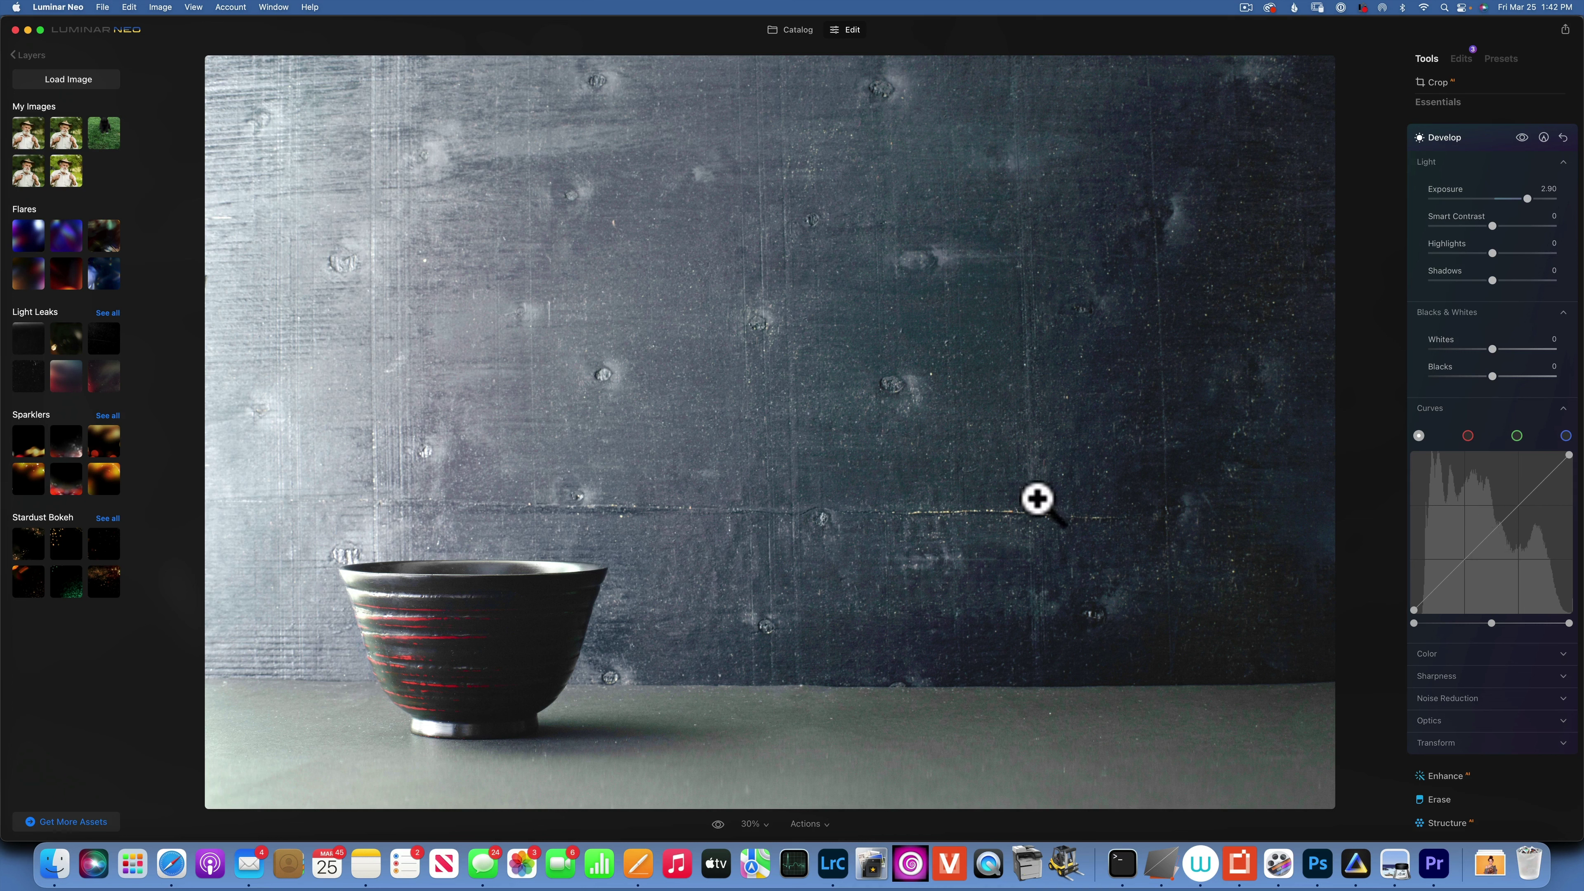
pyautogui.click(1562, 136)
# - Return to the catalog and open the coffee-cup photo in large view
pyautogui.click(800, 30)
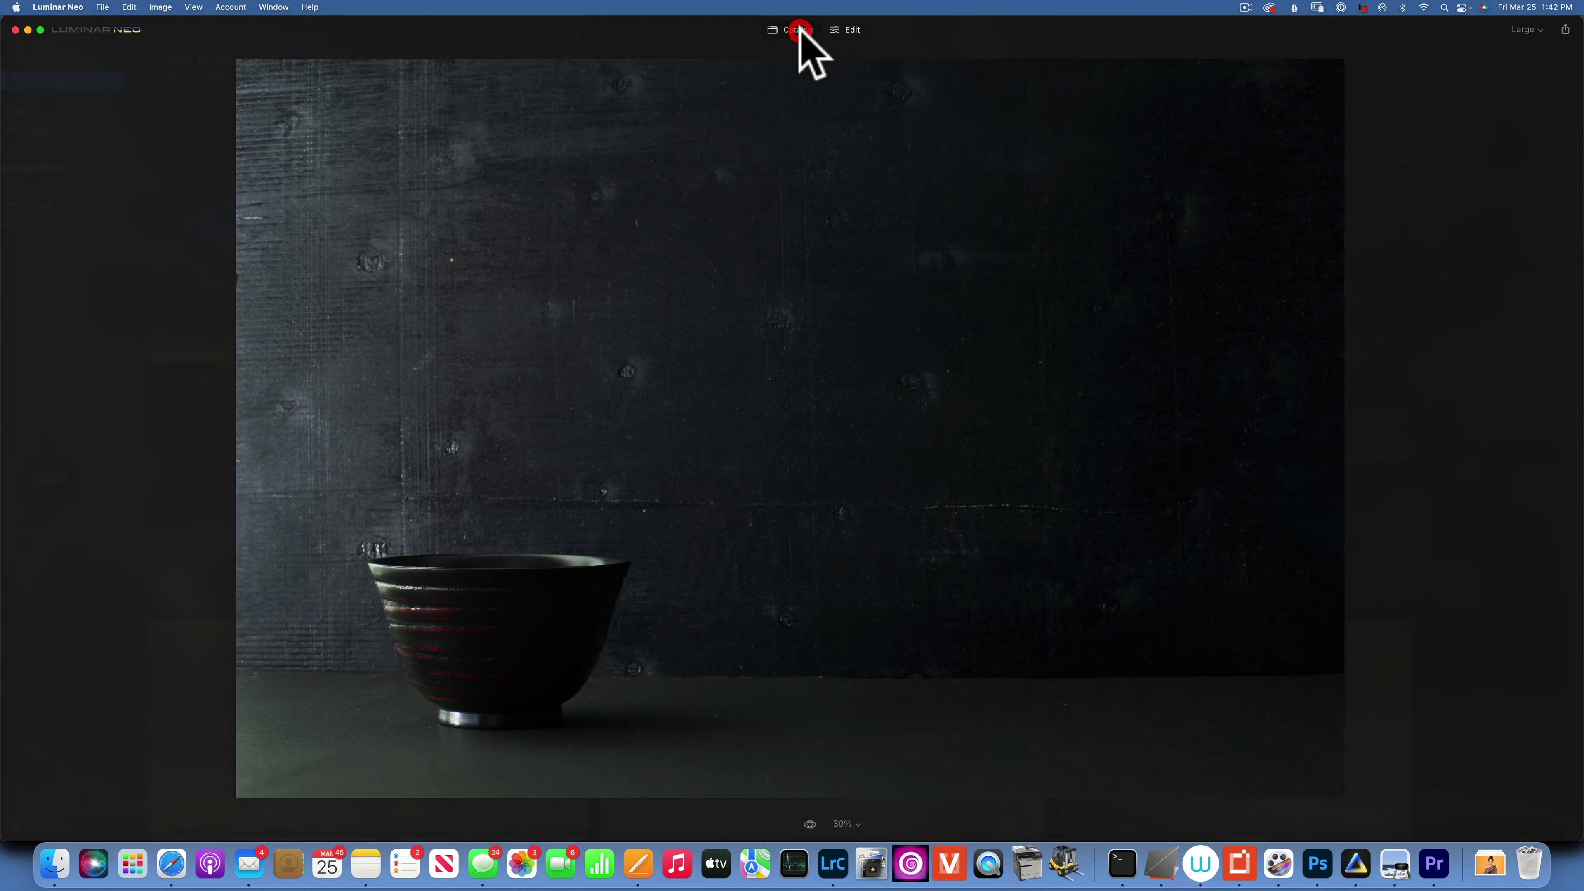
pyautogui.scroll(-5, 948, 418)
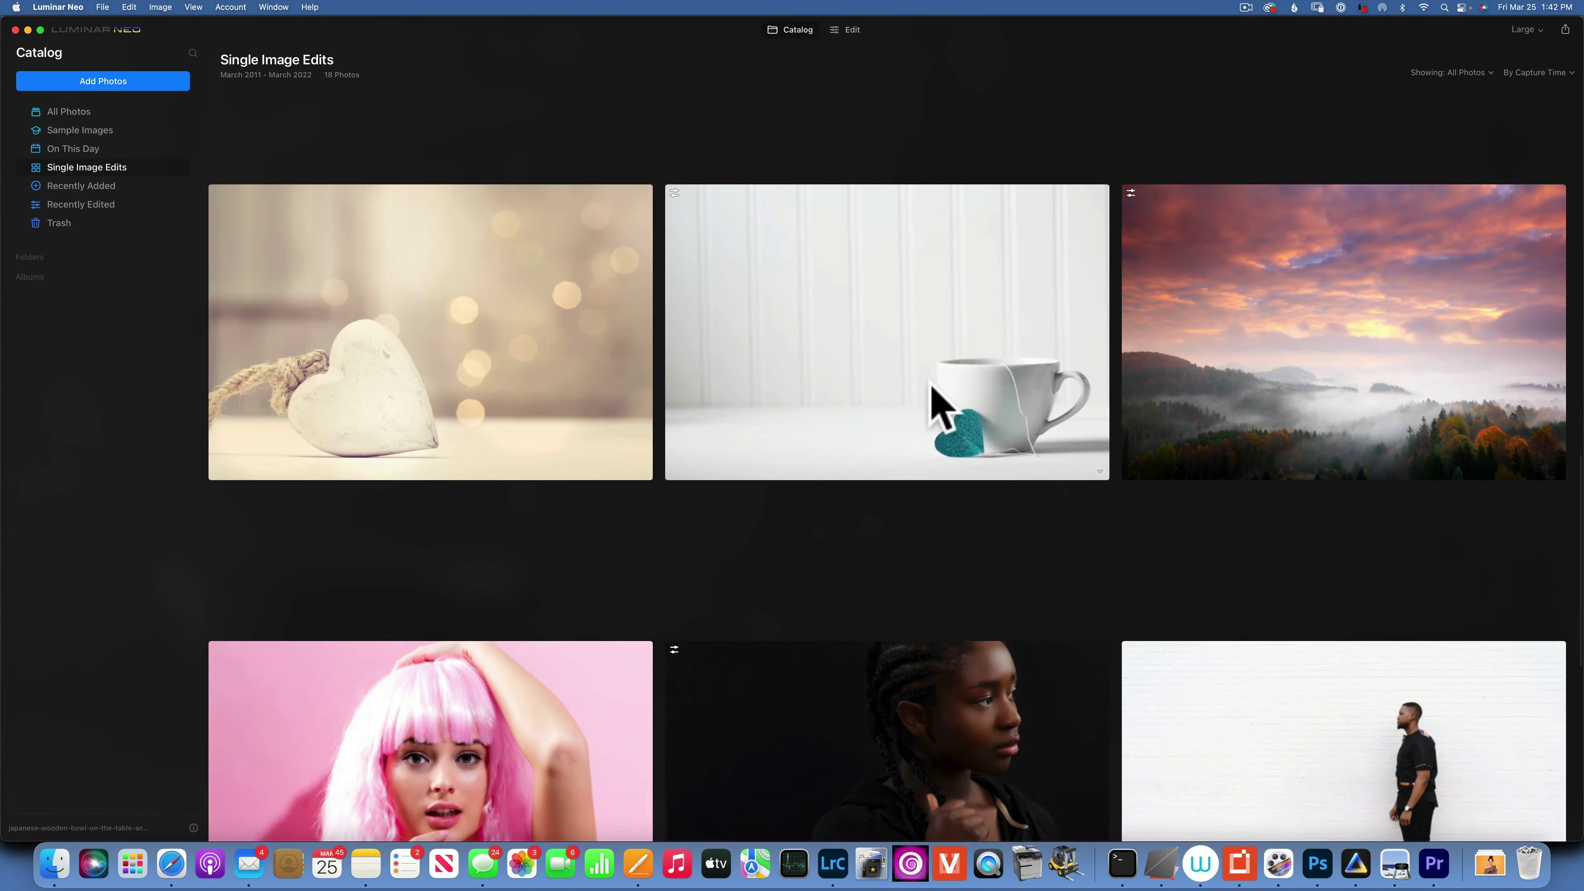
pyautogui.doubleClick(930, 382)
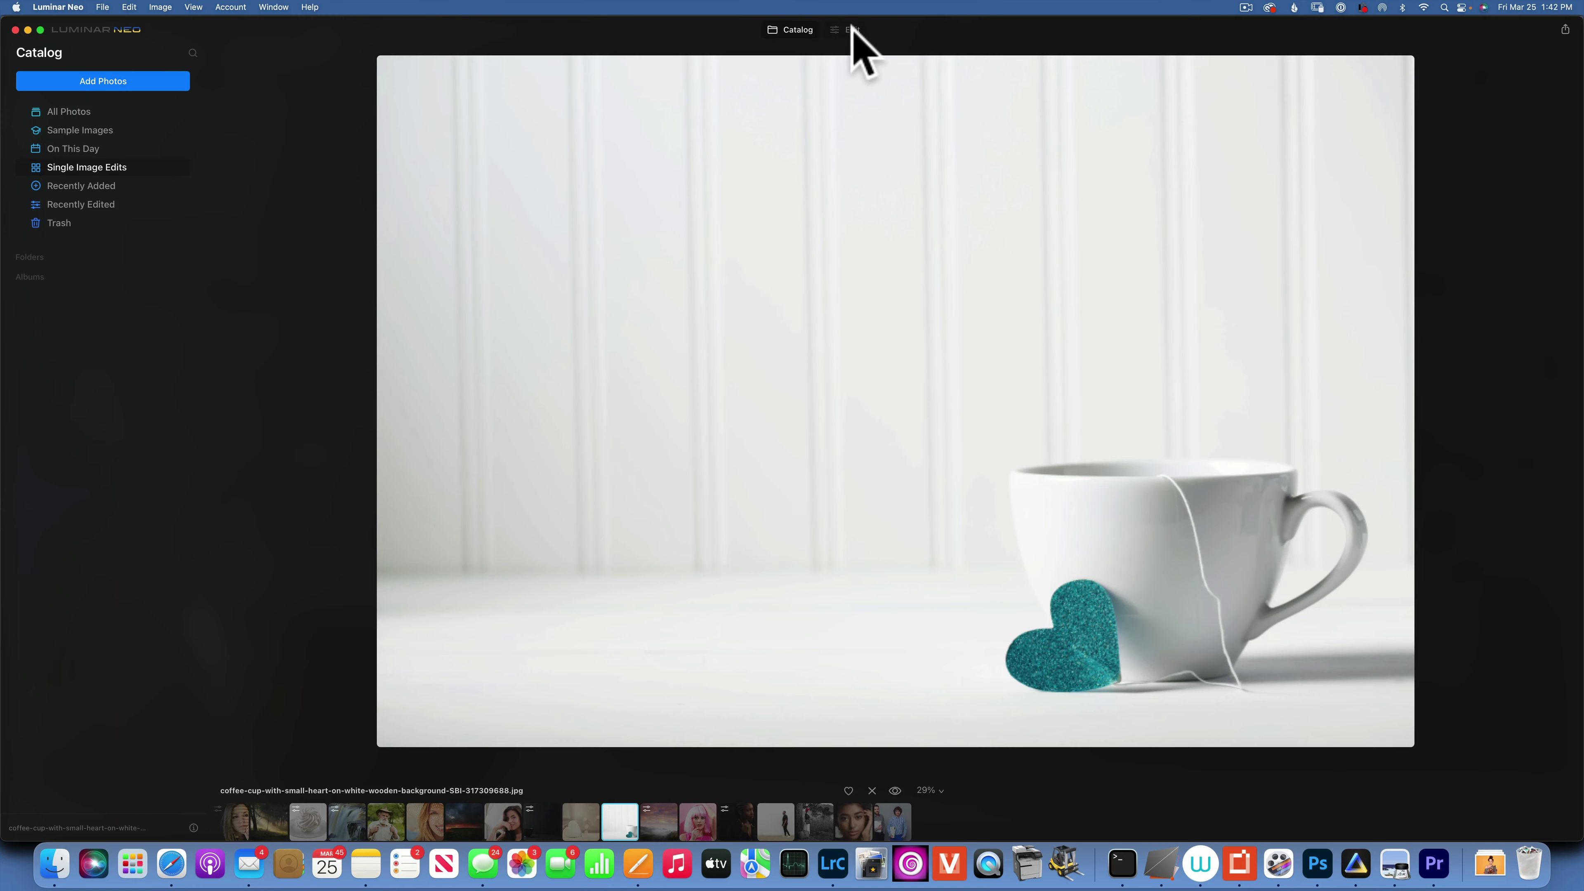
# - Edit the coffee-cup photo, lower Exposure to -2.04, then reset it to 0.00
pyautogui.click(852, 30)
pyautogui.click(1448, 125)
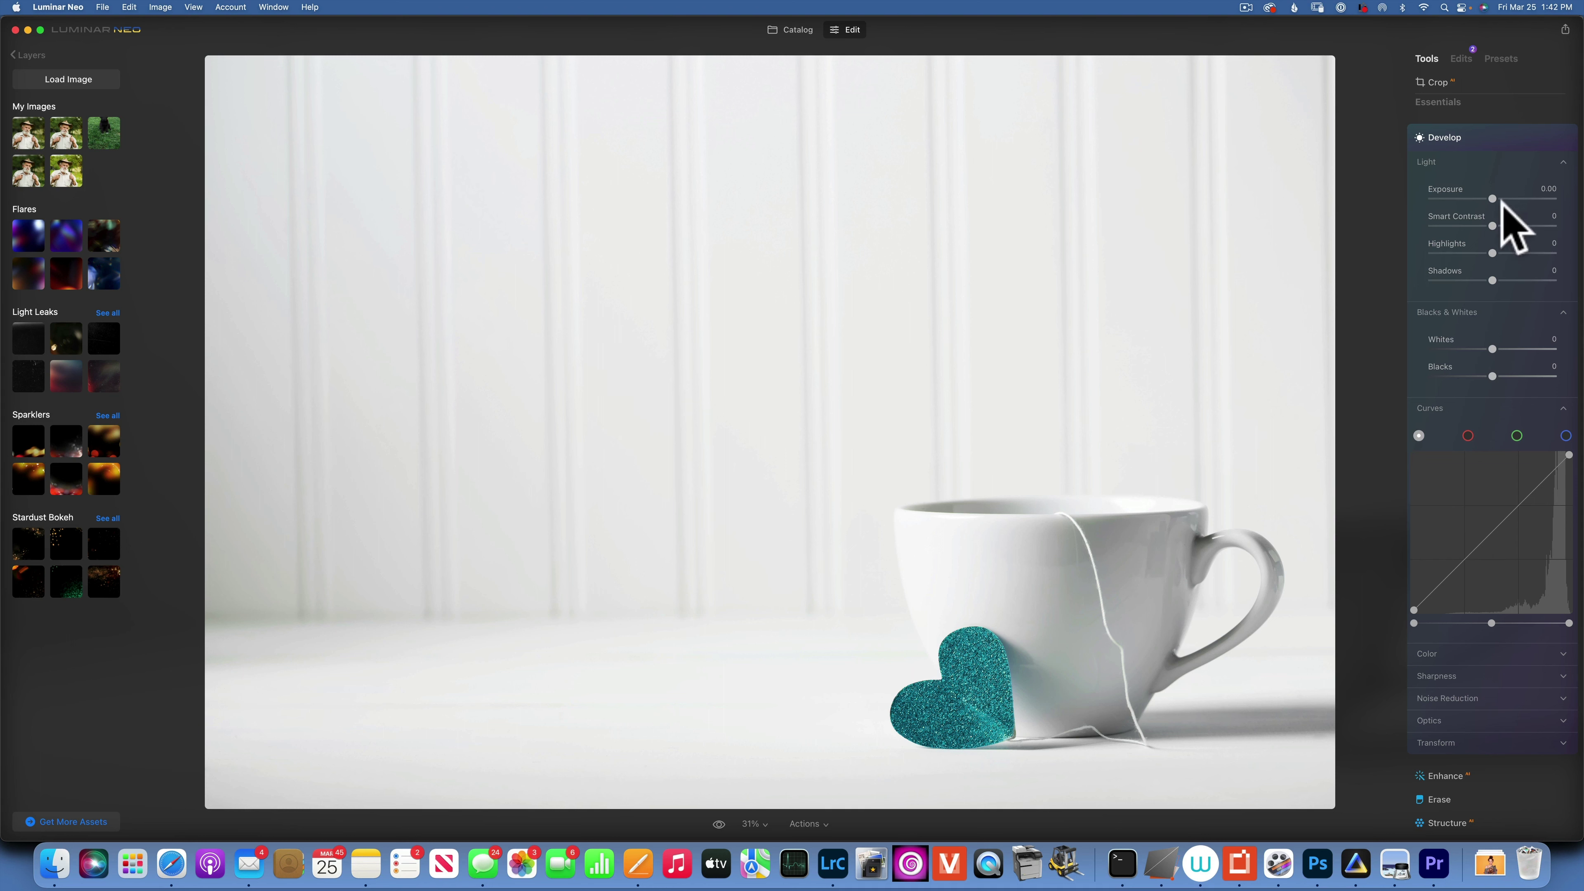
pyautogui.moveTo(1492, 198); pyautogui.dragTo(1468, 196)
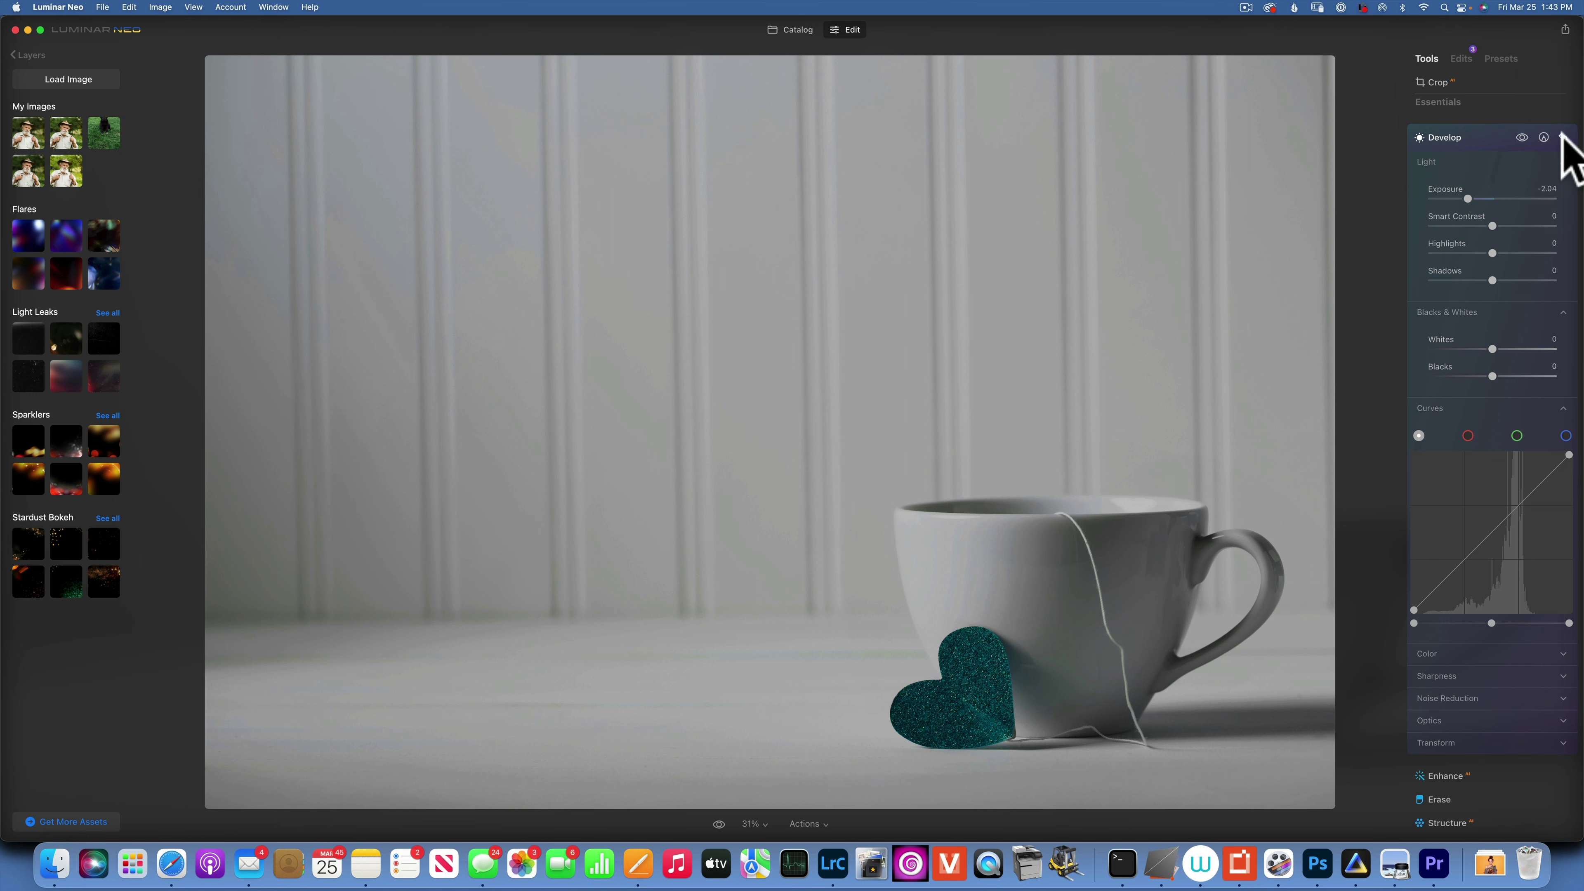
pyautogui.click(1563, 135)
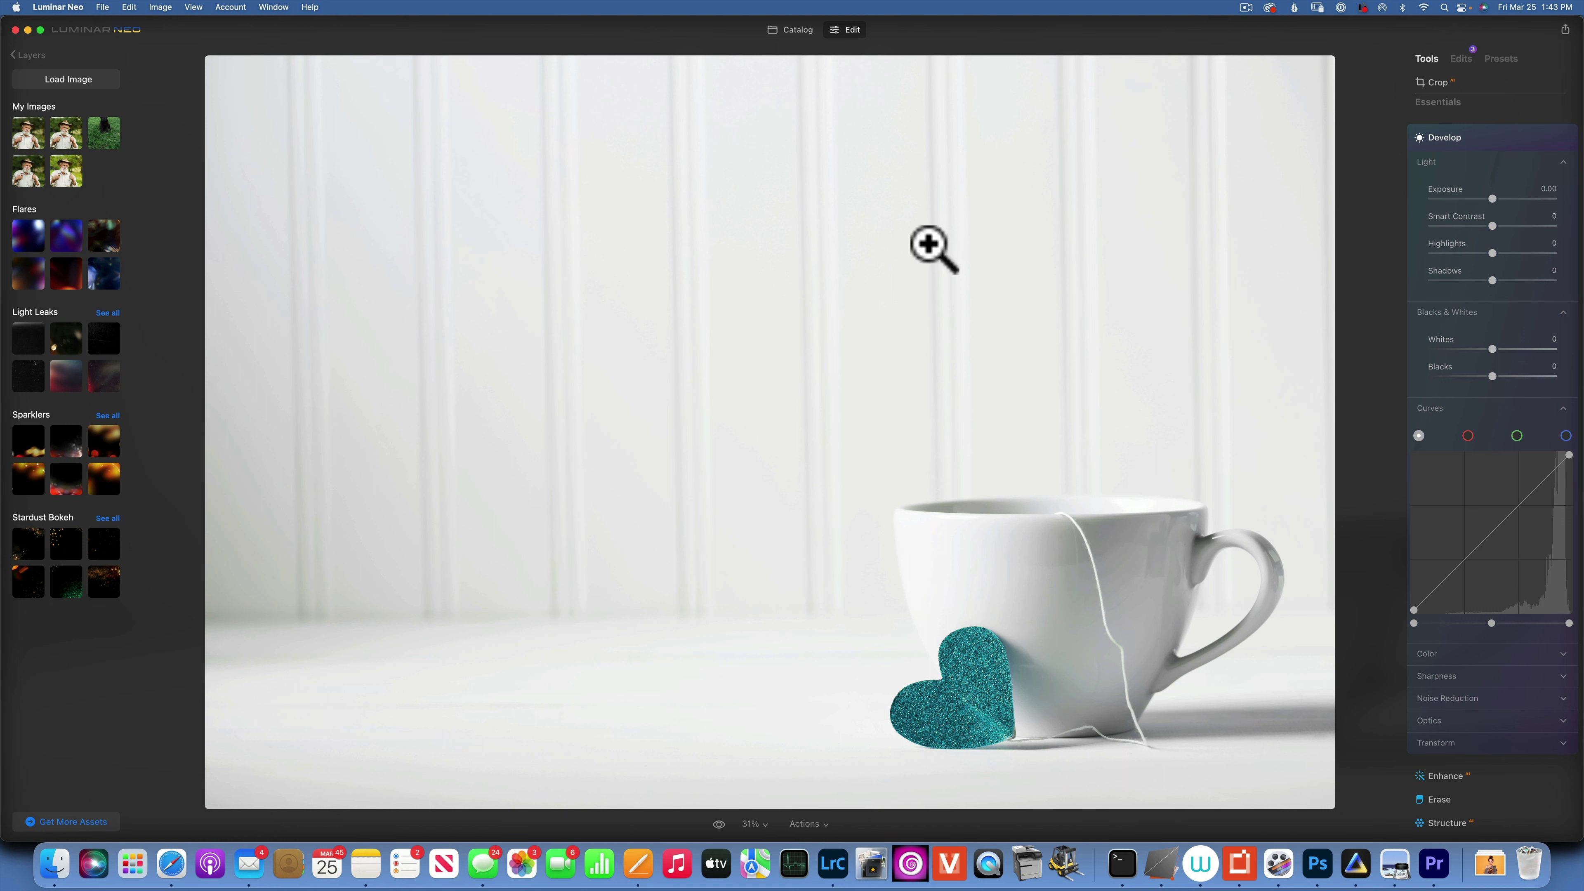
# - Open the dark hoodie portrait in Edit with Develop's Light sliders expanded
pyautogui.click(793, 30)
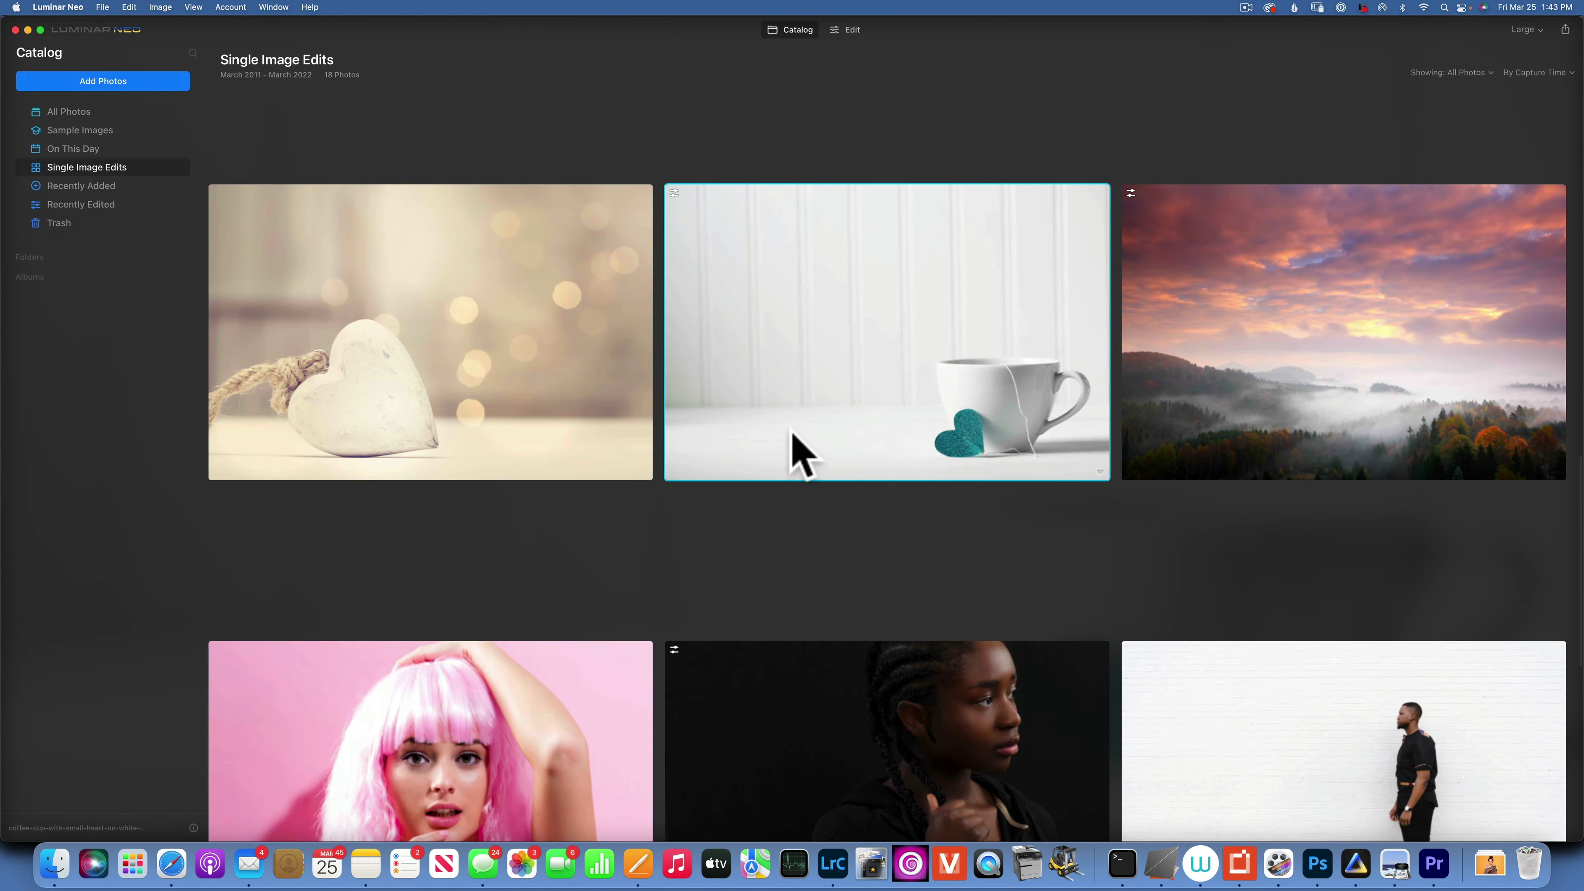
pyautogui.scroll(-5, 849, 490)
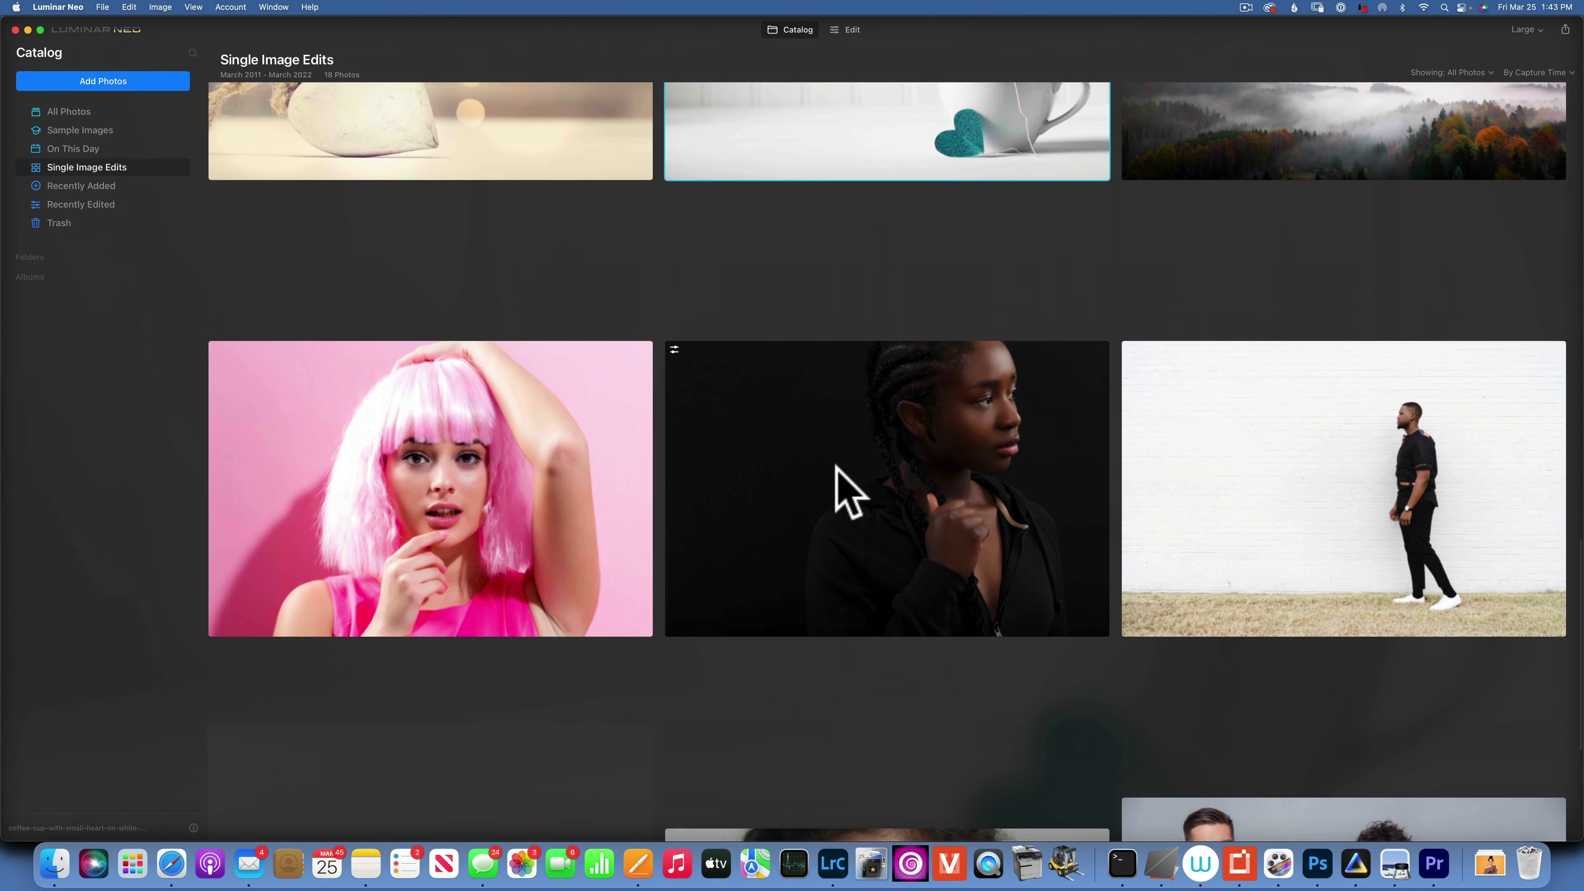
pyautogui.scroll(5, 850, 490)
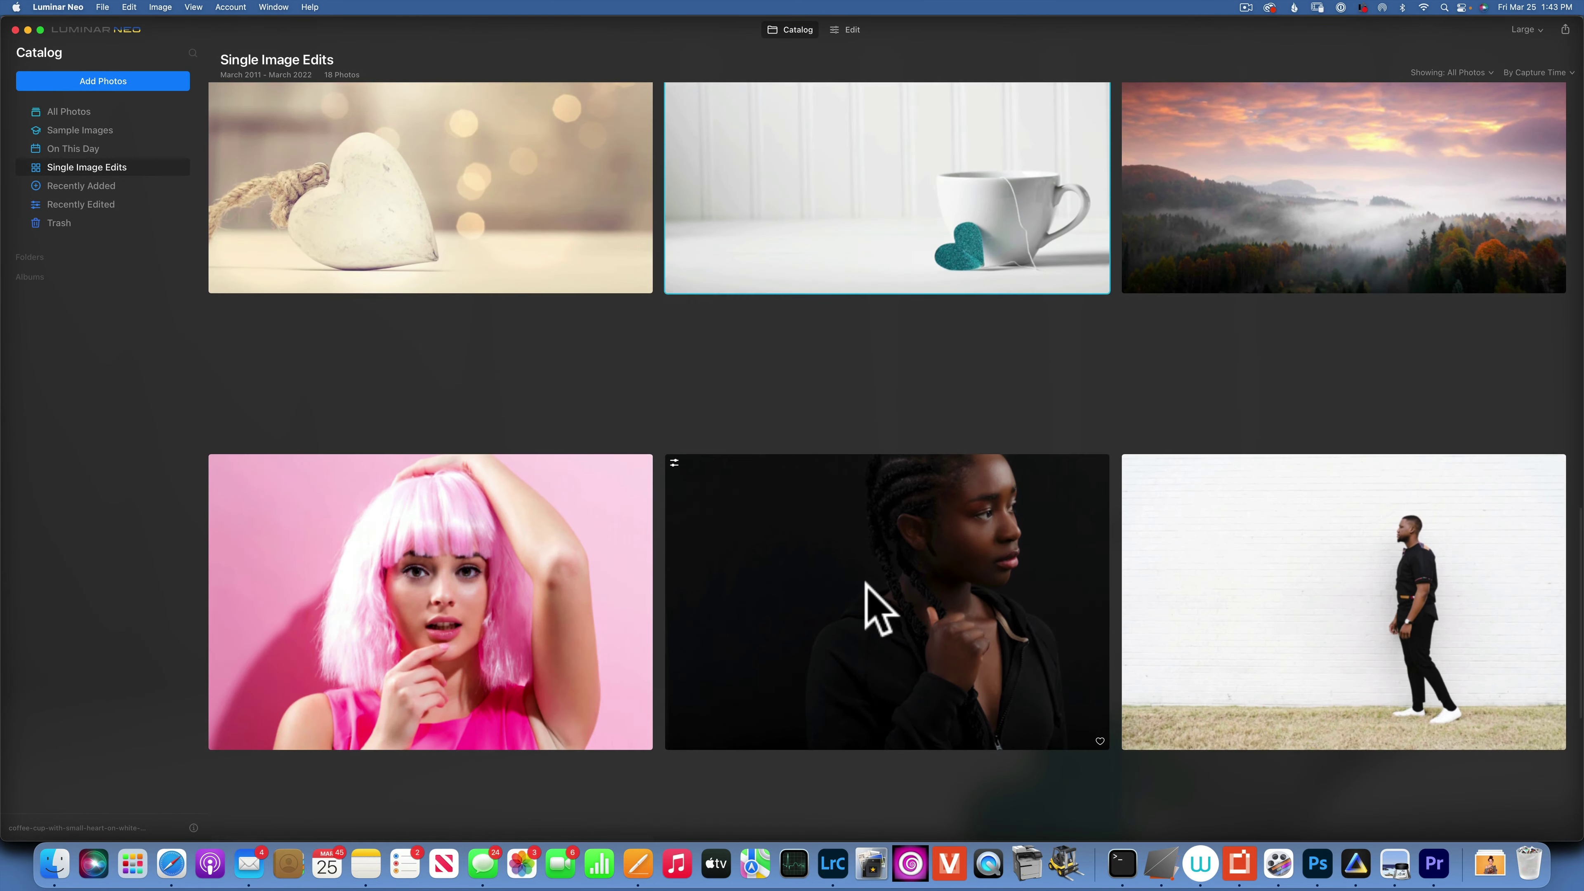
pyautogui.doubleClick(864, 591)
pyautogui.click(852, 30)
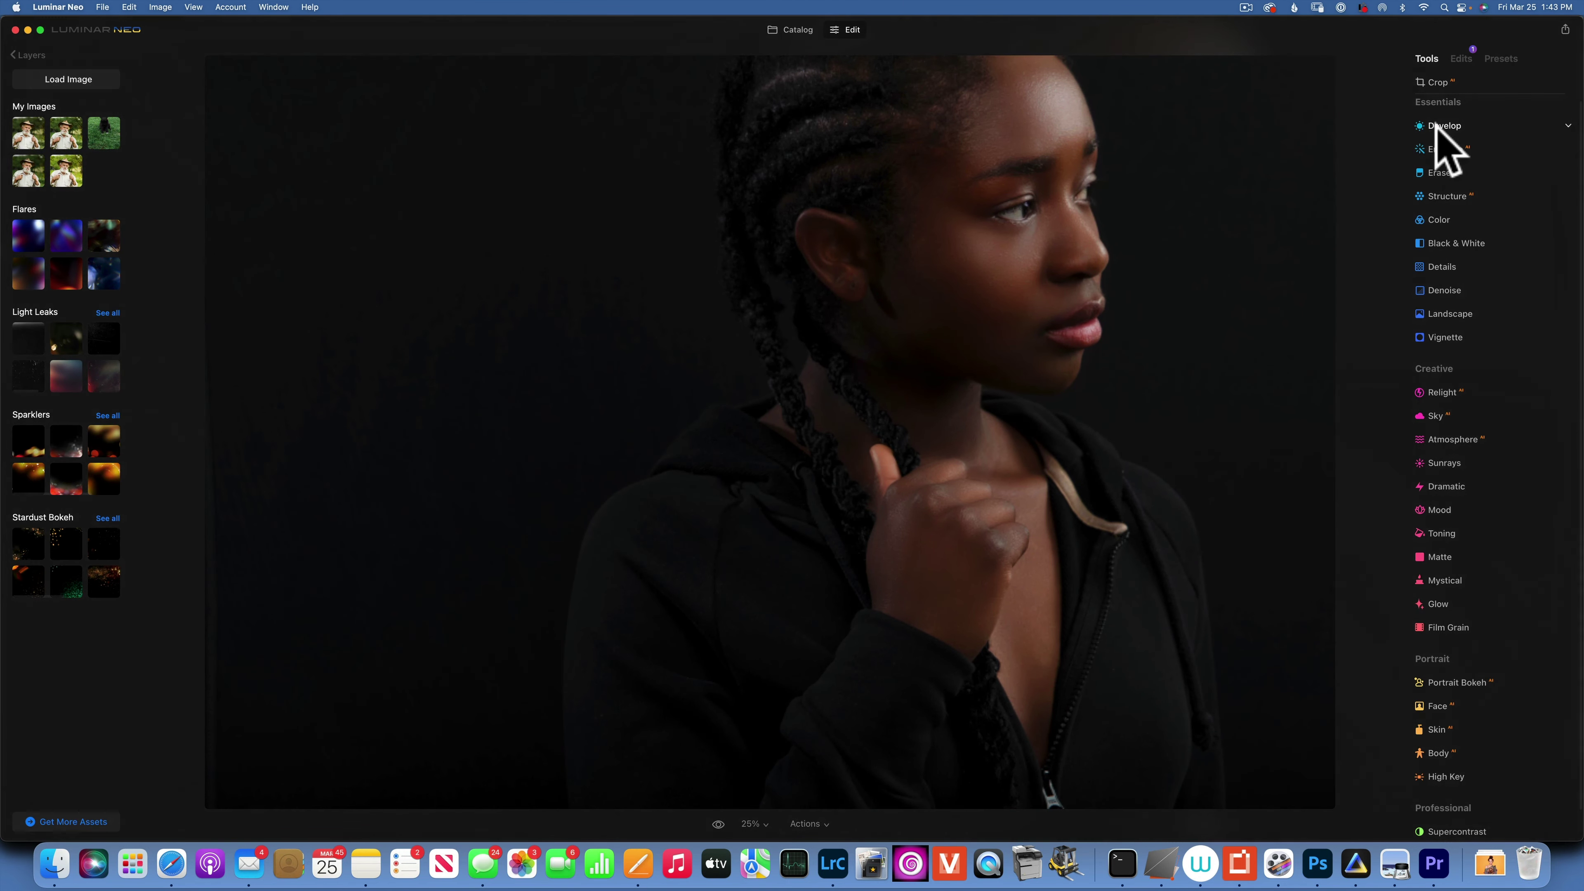
pyautogui.click(1434, 125)
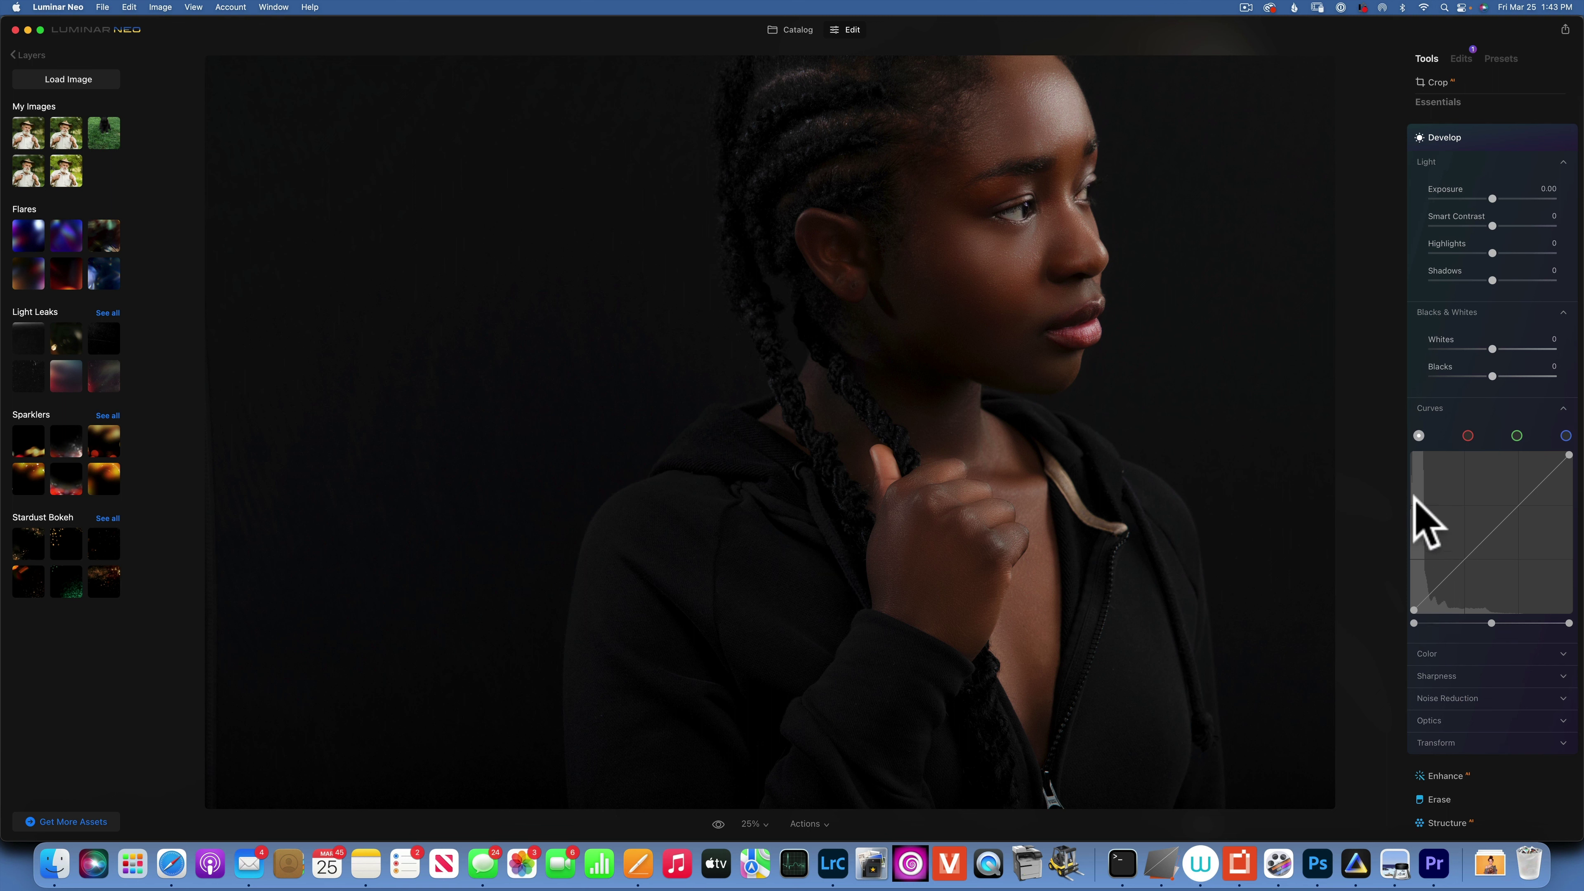
pyautogui.click(793, 28)
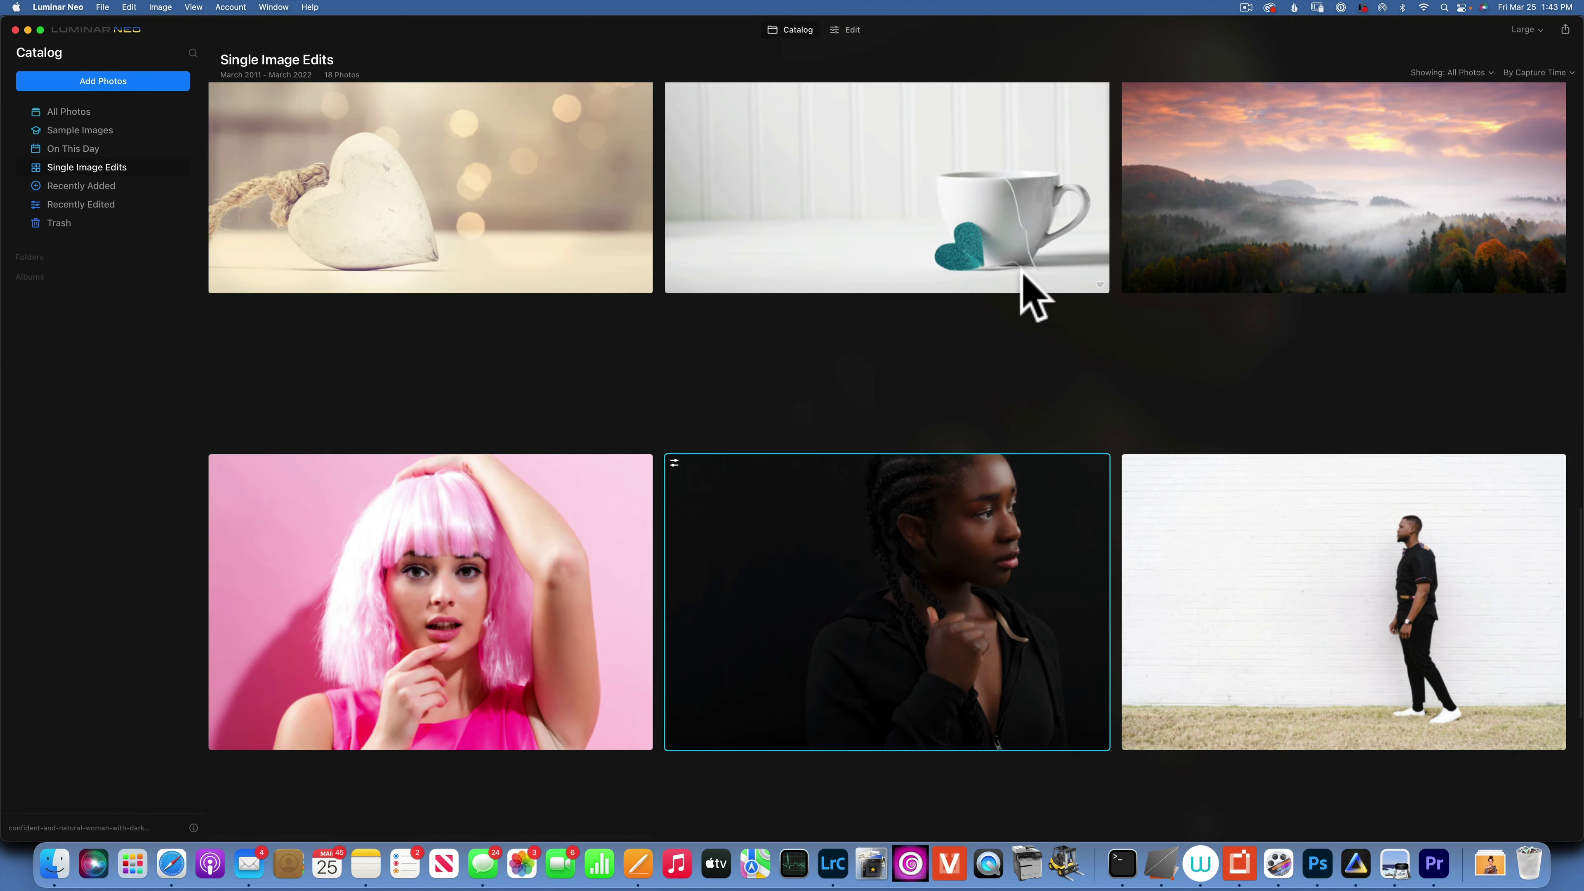
pyautogui.scroll(3, 1033, 297)
pyautogui.scroll(10, 1029, 290)
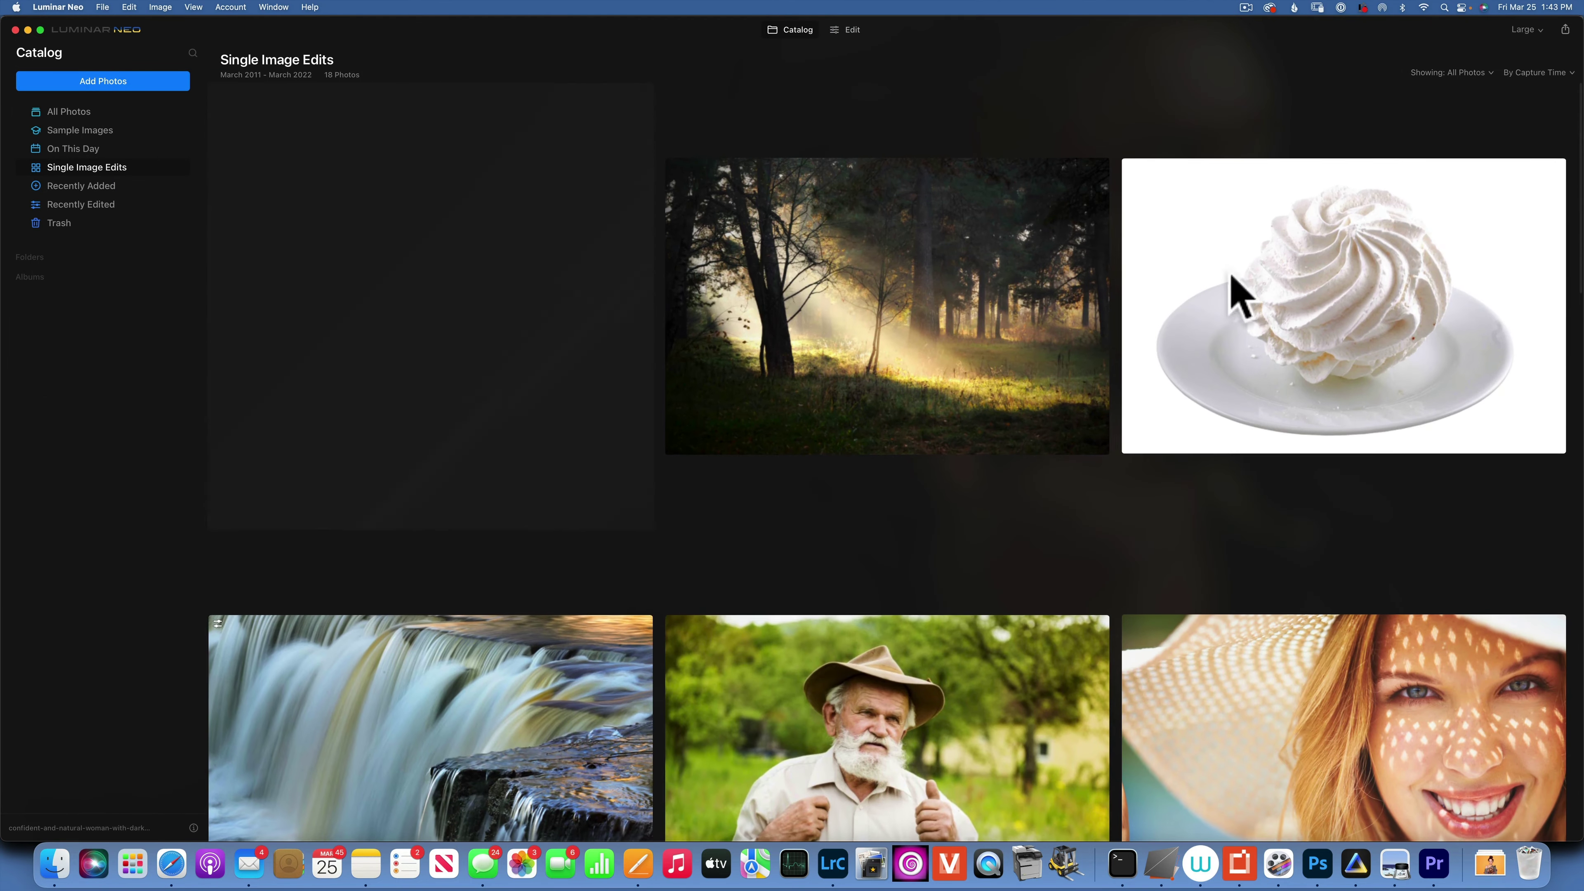
pyautogui.doubleClick(1402, 325)
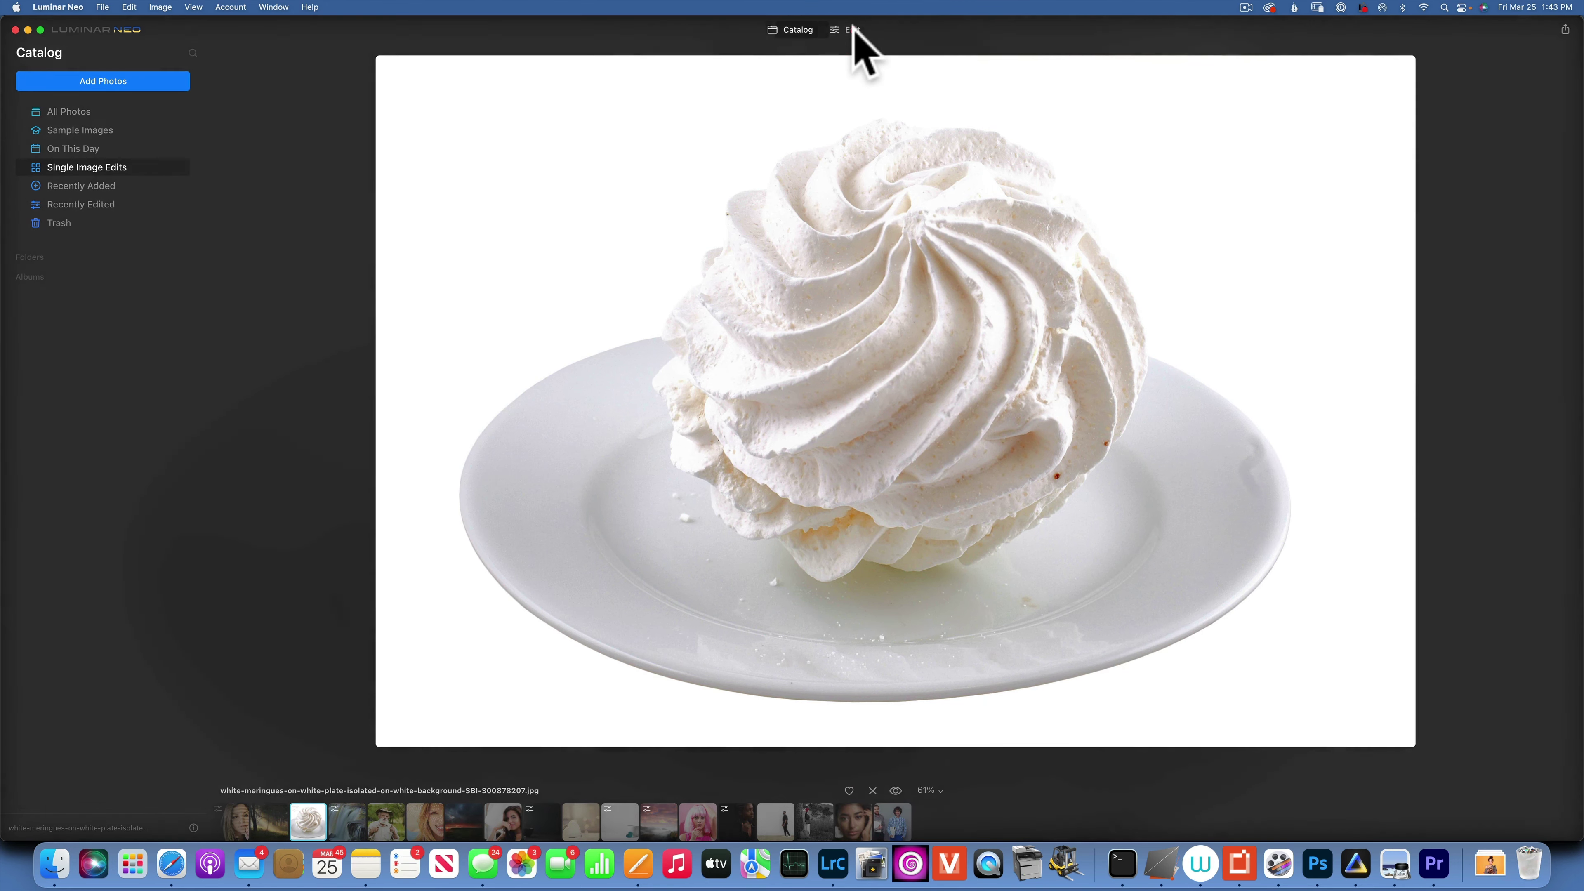
pyautogui.click(854, 32)
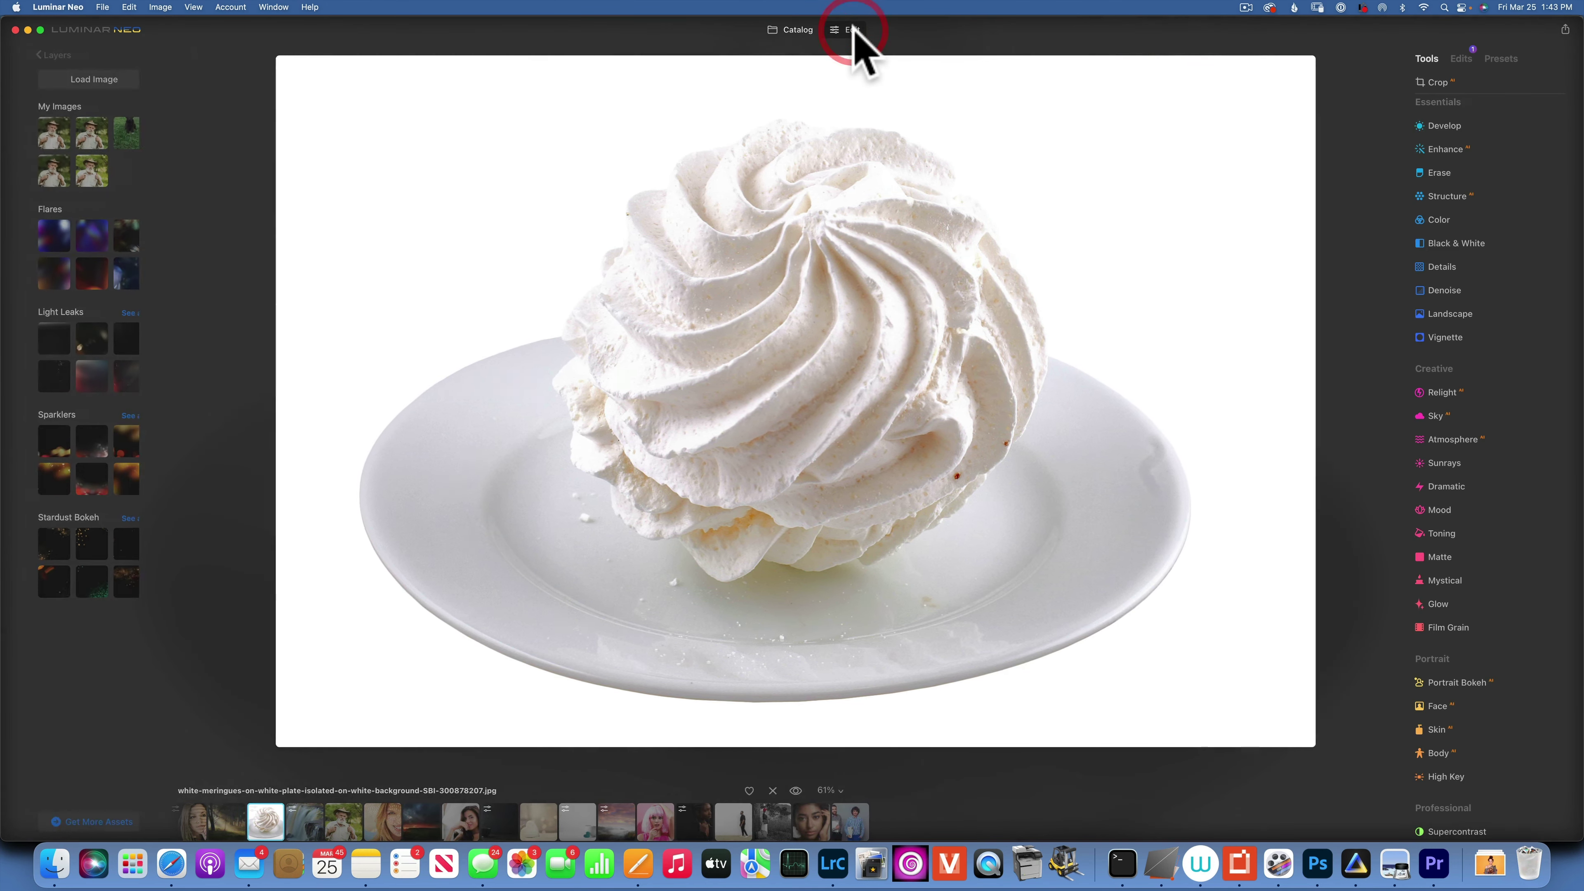
pyautogui.click(1445, 128)
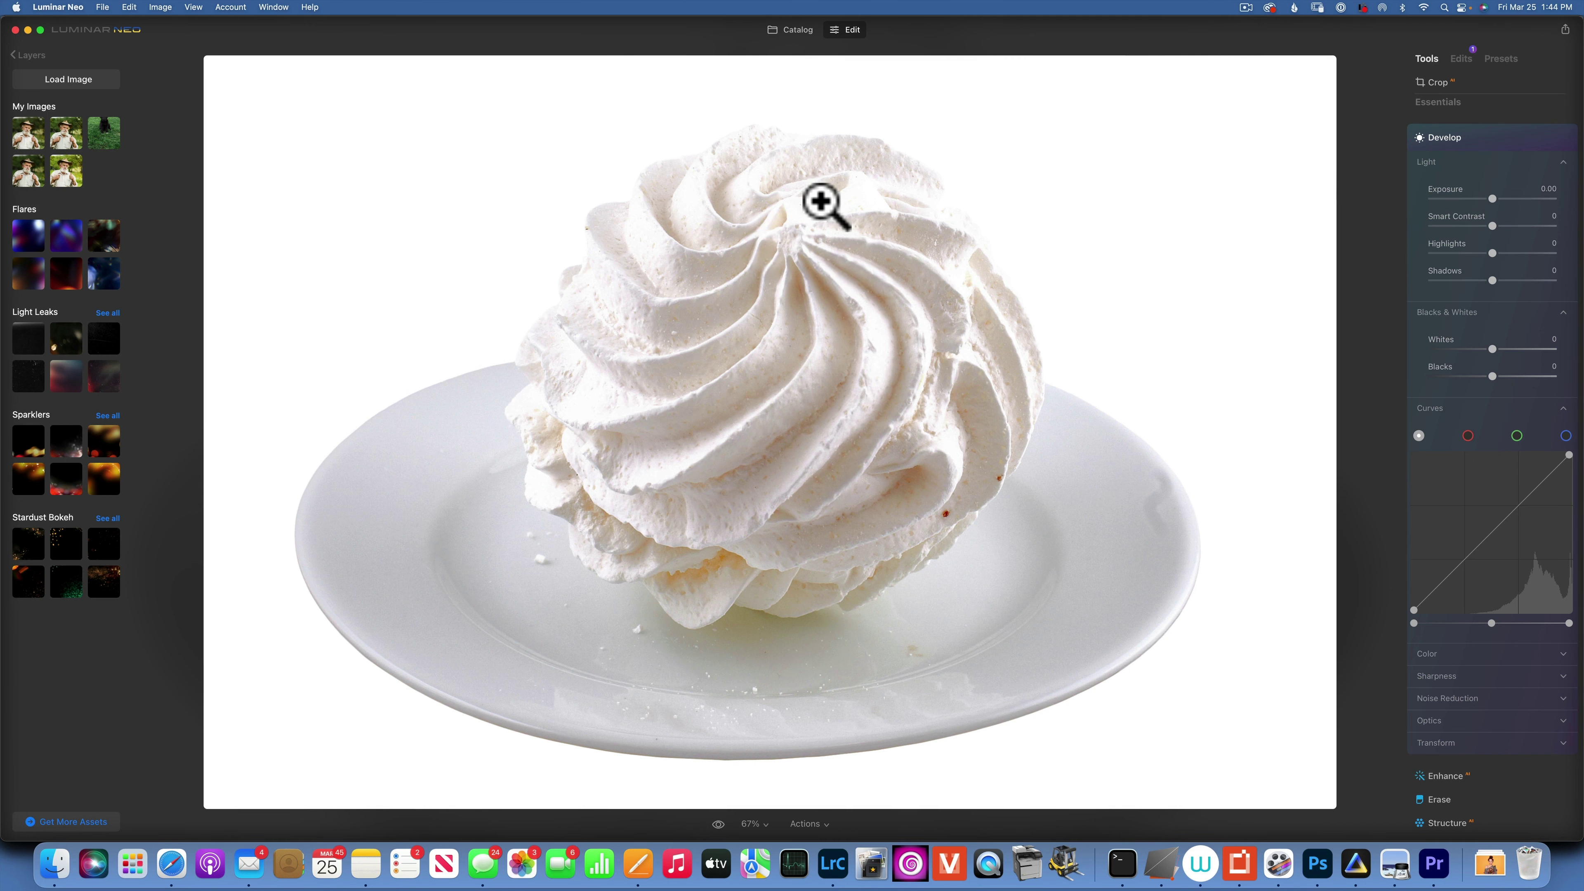
pyautogui.moveTo(1493, 349); pyautogui.dragTo(1365, 344)
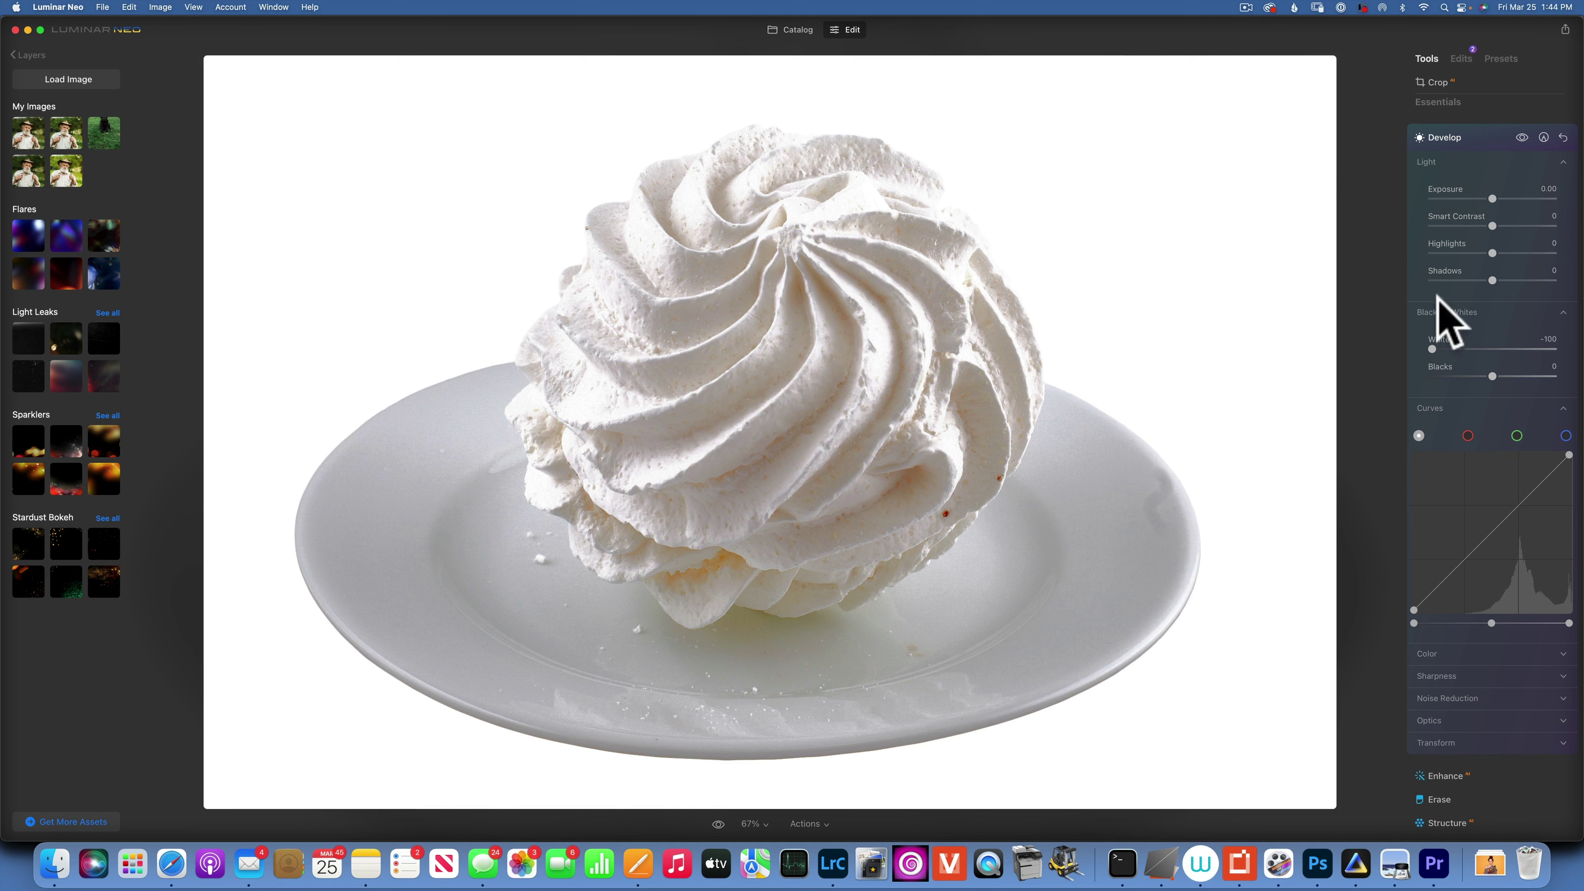
pyautogui.doubleClick(1433, 340)
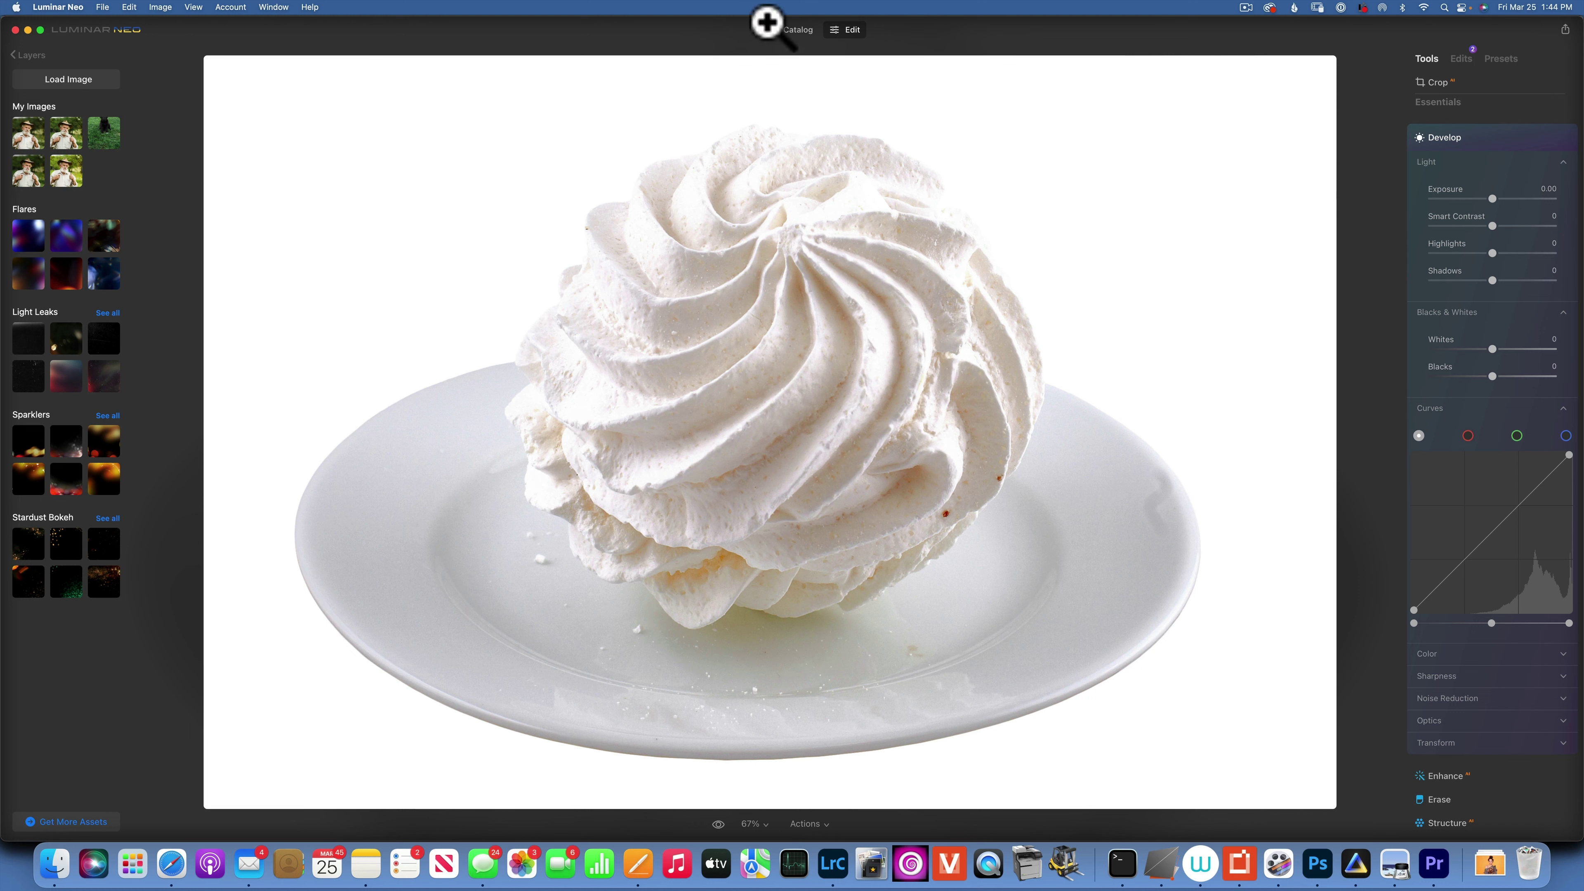
# - Open the sunlit forest photo in Edit with Develop and the Curves histogram expanded
pyautogui.click(793, 29)
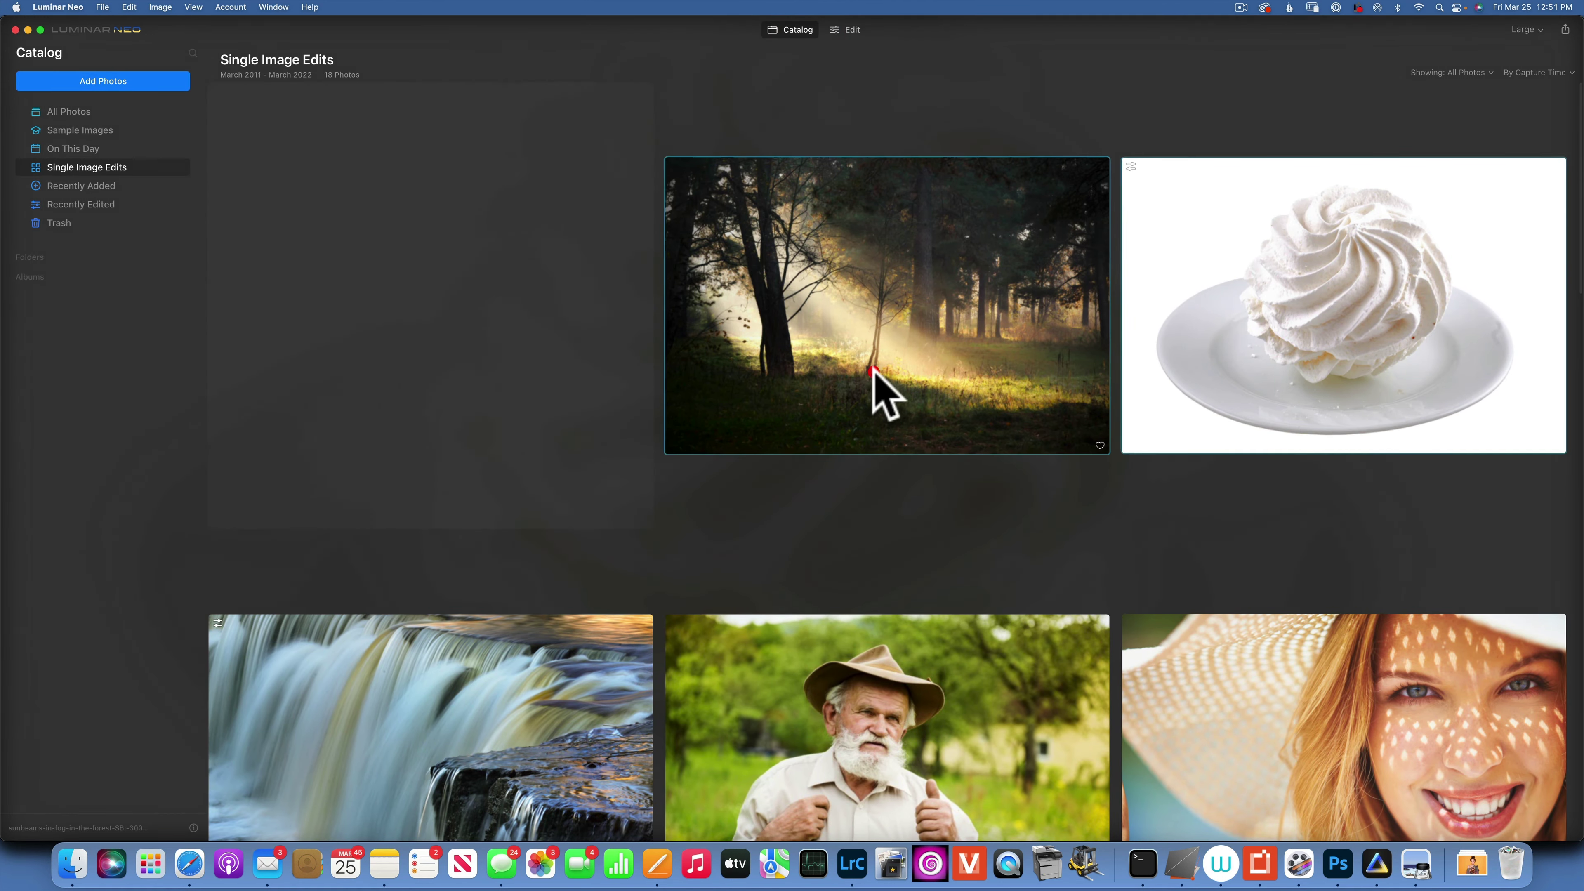
pyautogui.doubleClick(874, 370)
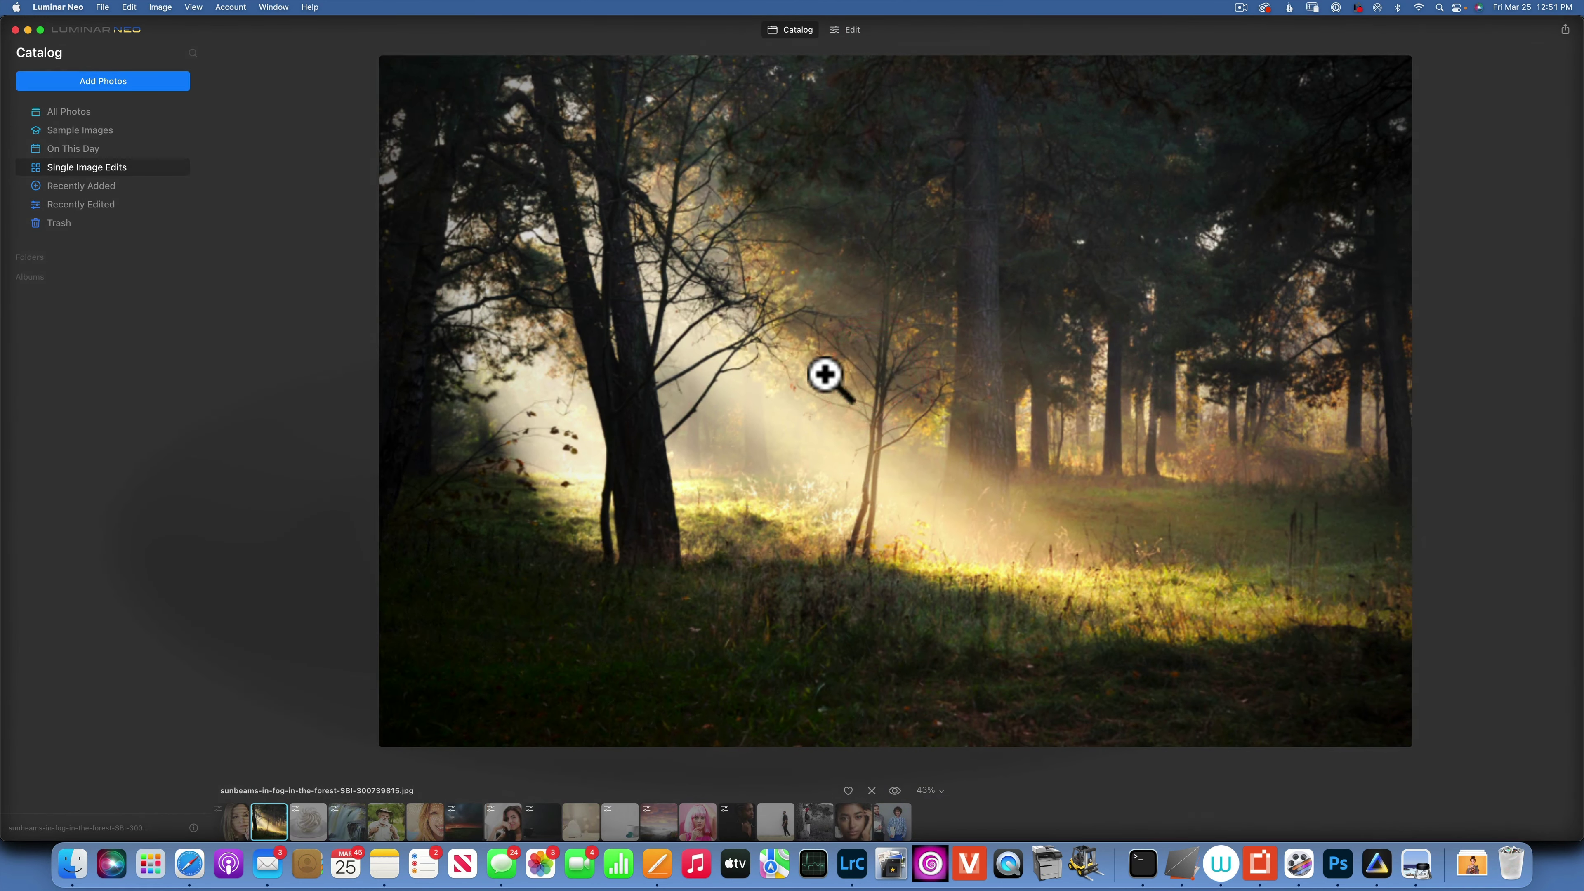
pyautogui.click(852, 30)
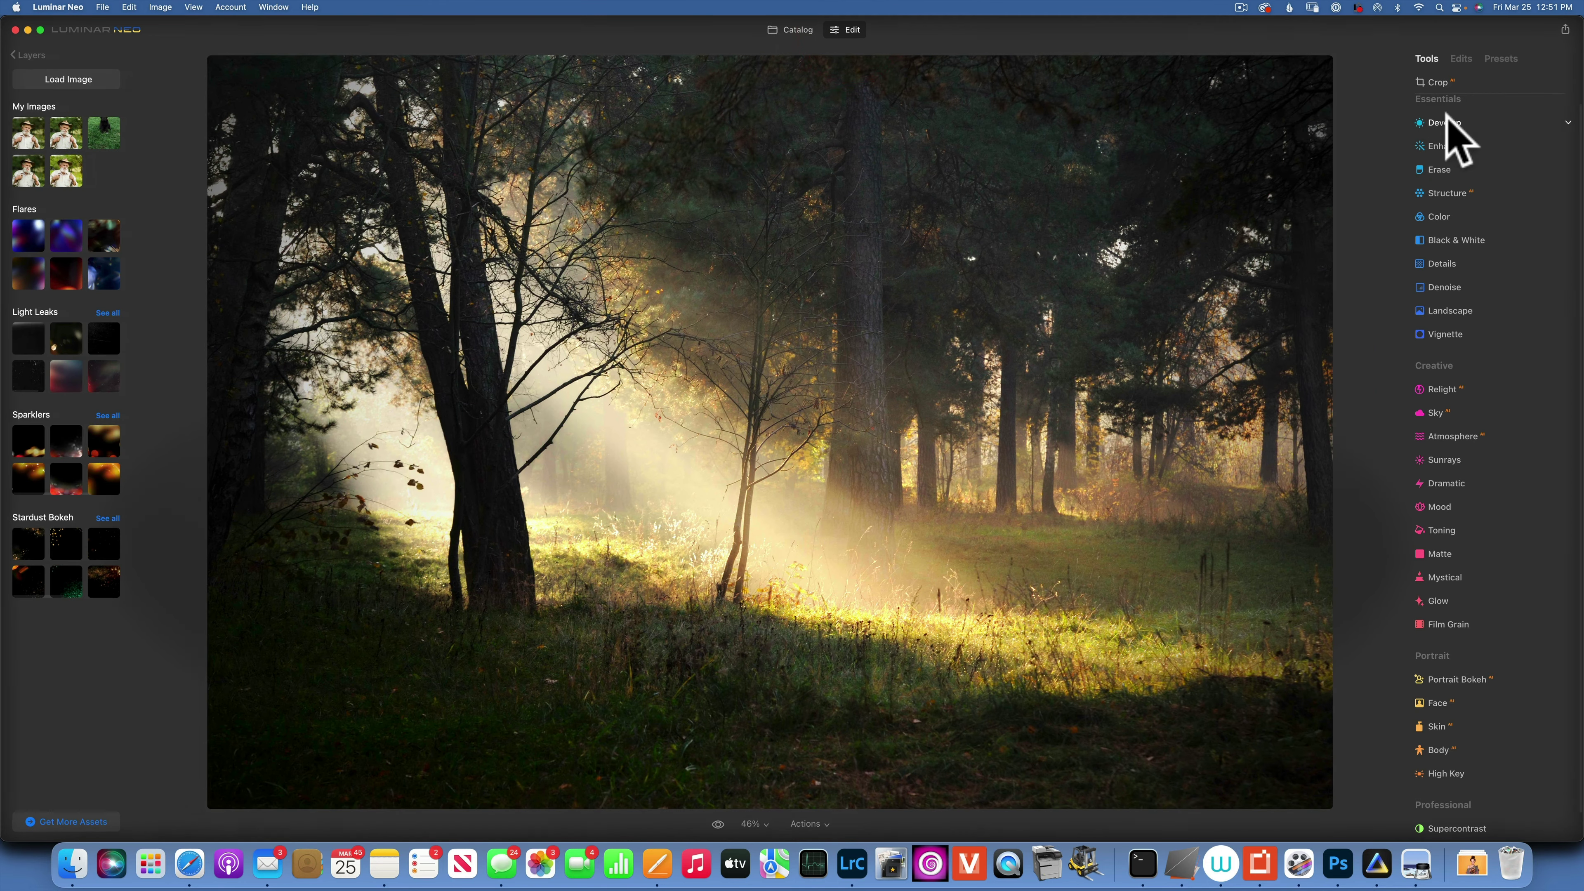
pyautogui.click(1444, 134)
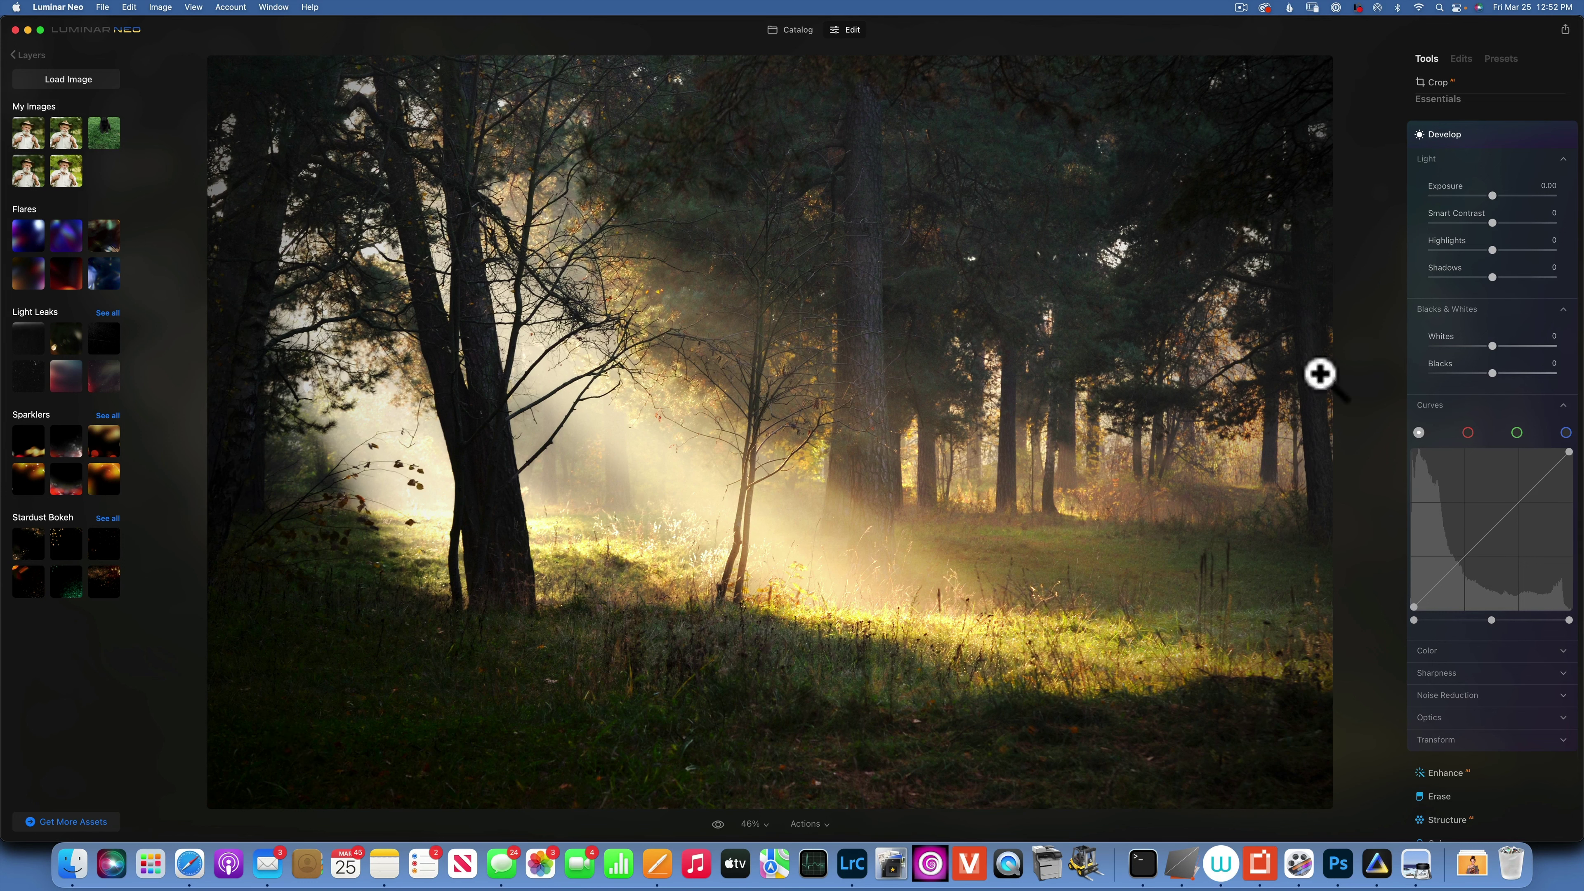
# - Return to the catalog and scroll down to the pink-haired and hoodie portraits
pyautogui.click(793, 29)
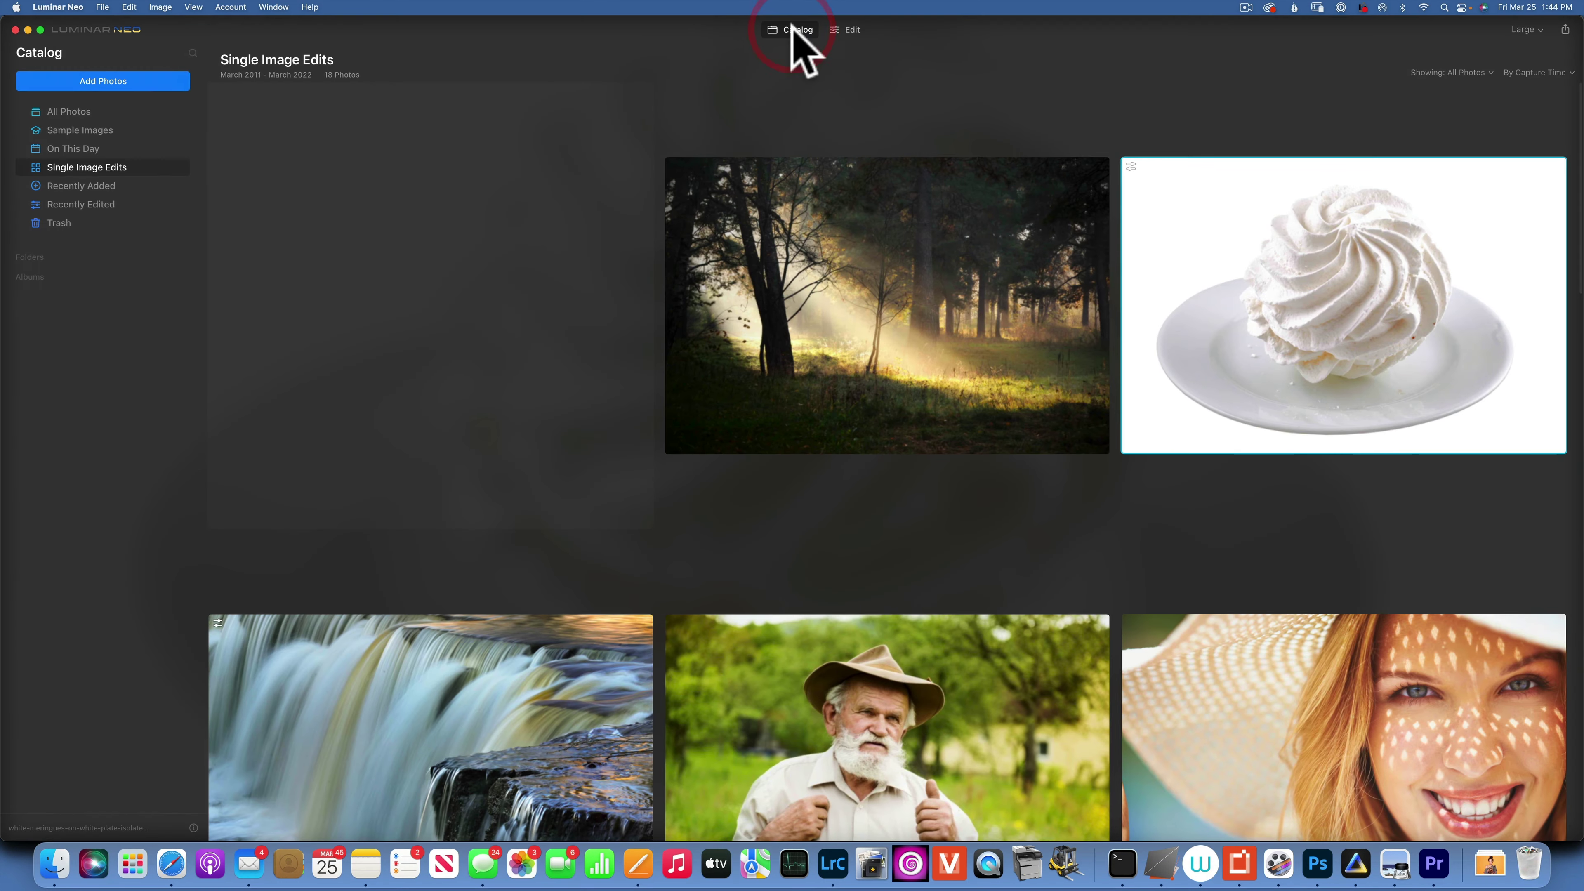
pyautogui.scroll(-5, 955, 442)
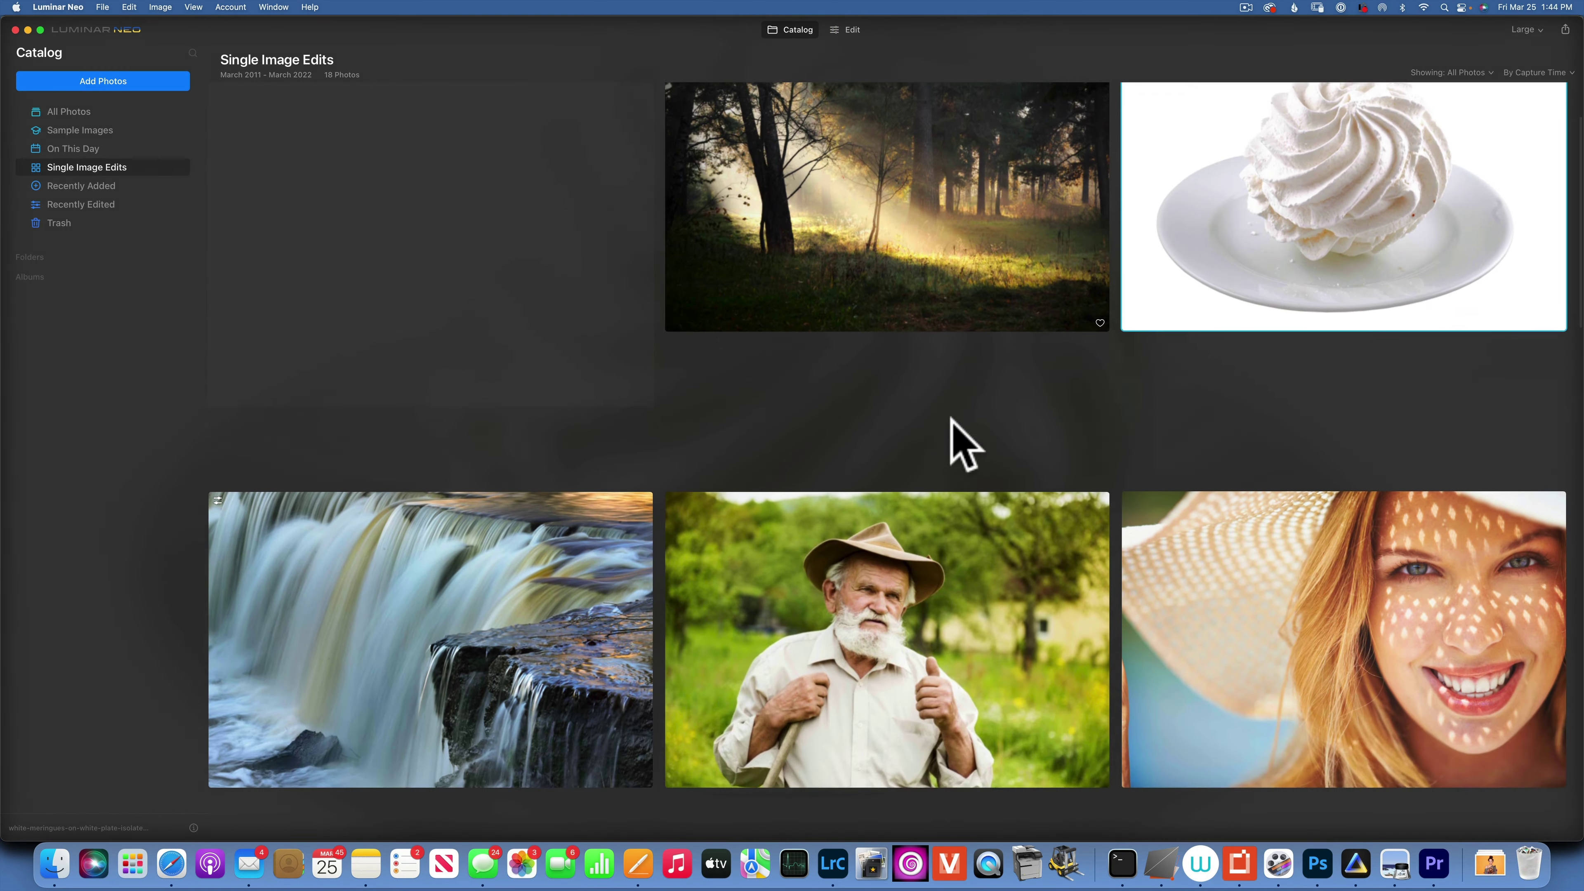
pyautogui.scroll(-12, 964, 446)
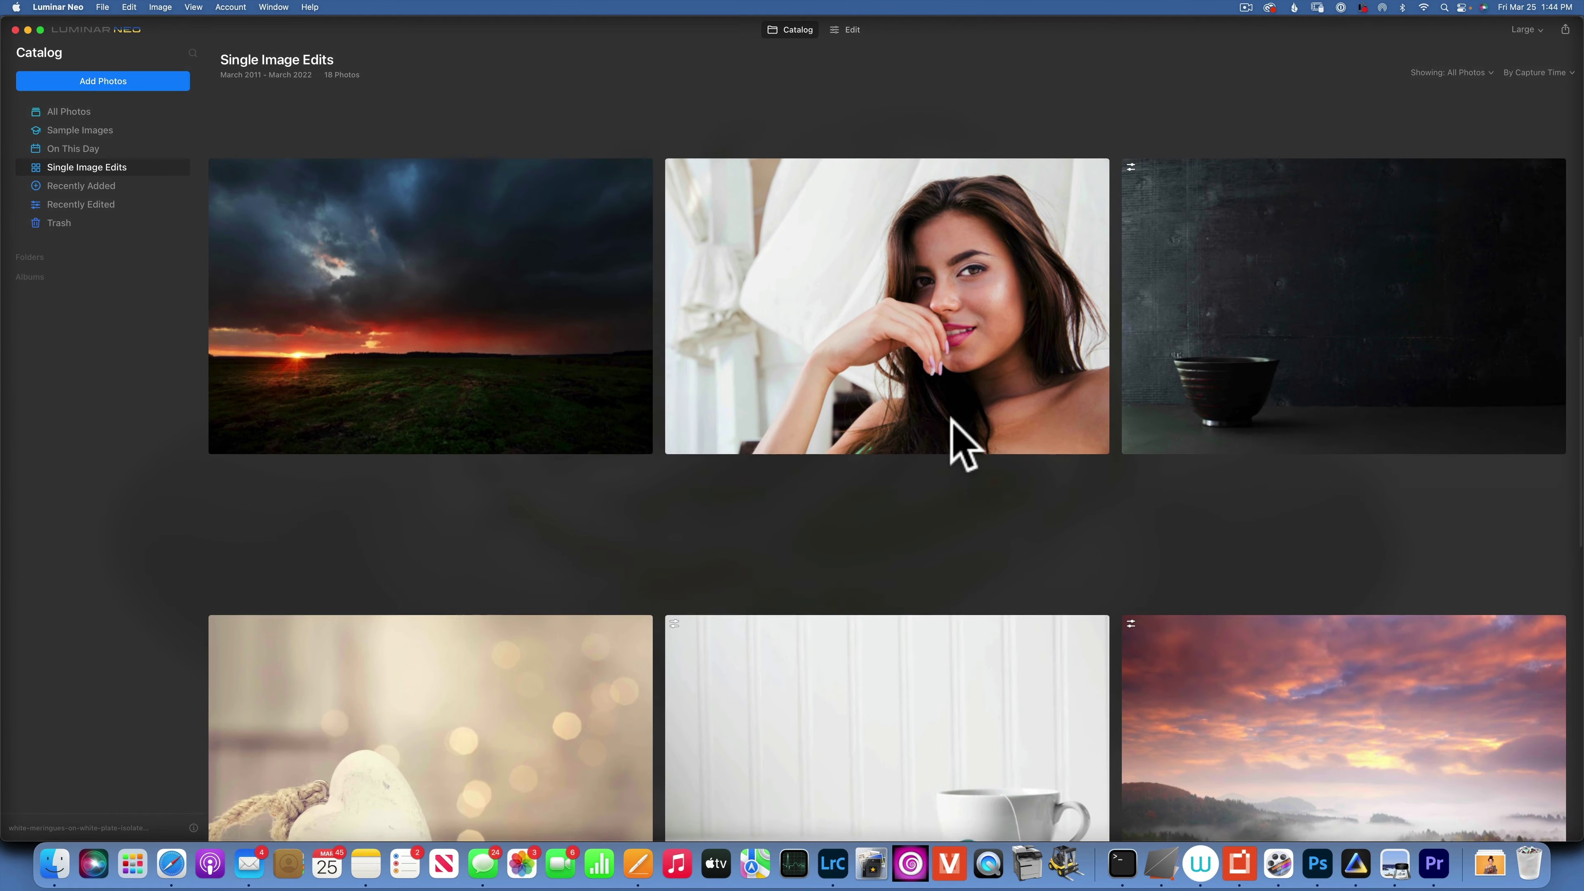
pyautogui.scroll(-9, 953, 419)
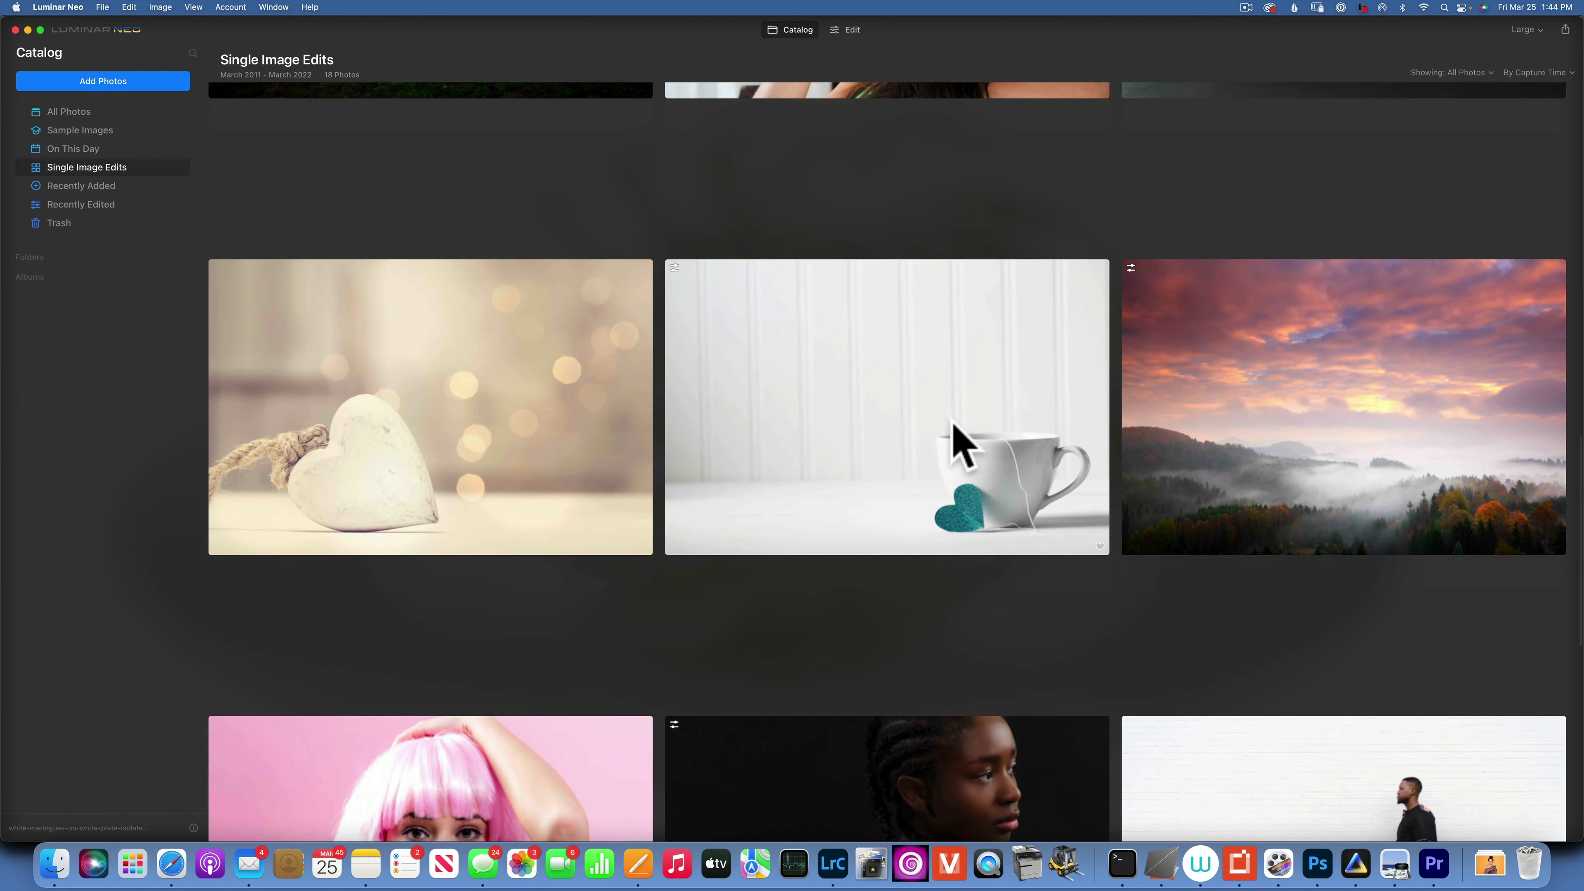
pyautogui.scroll(-3, 951, 419)
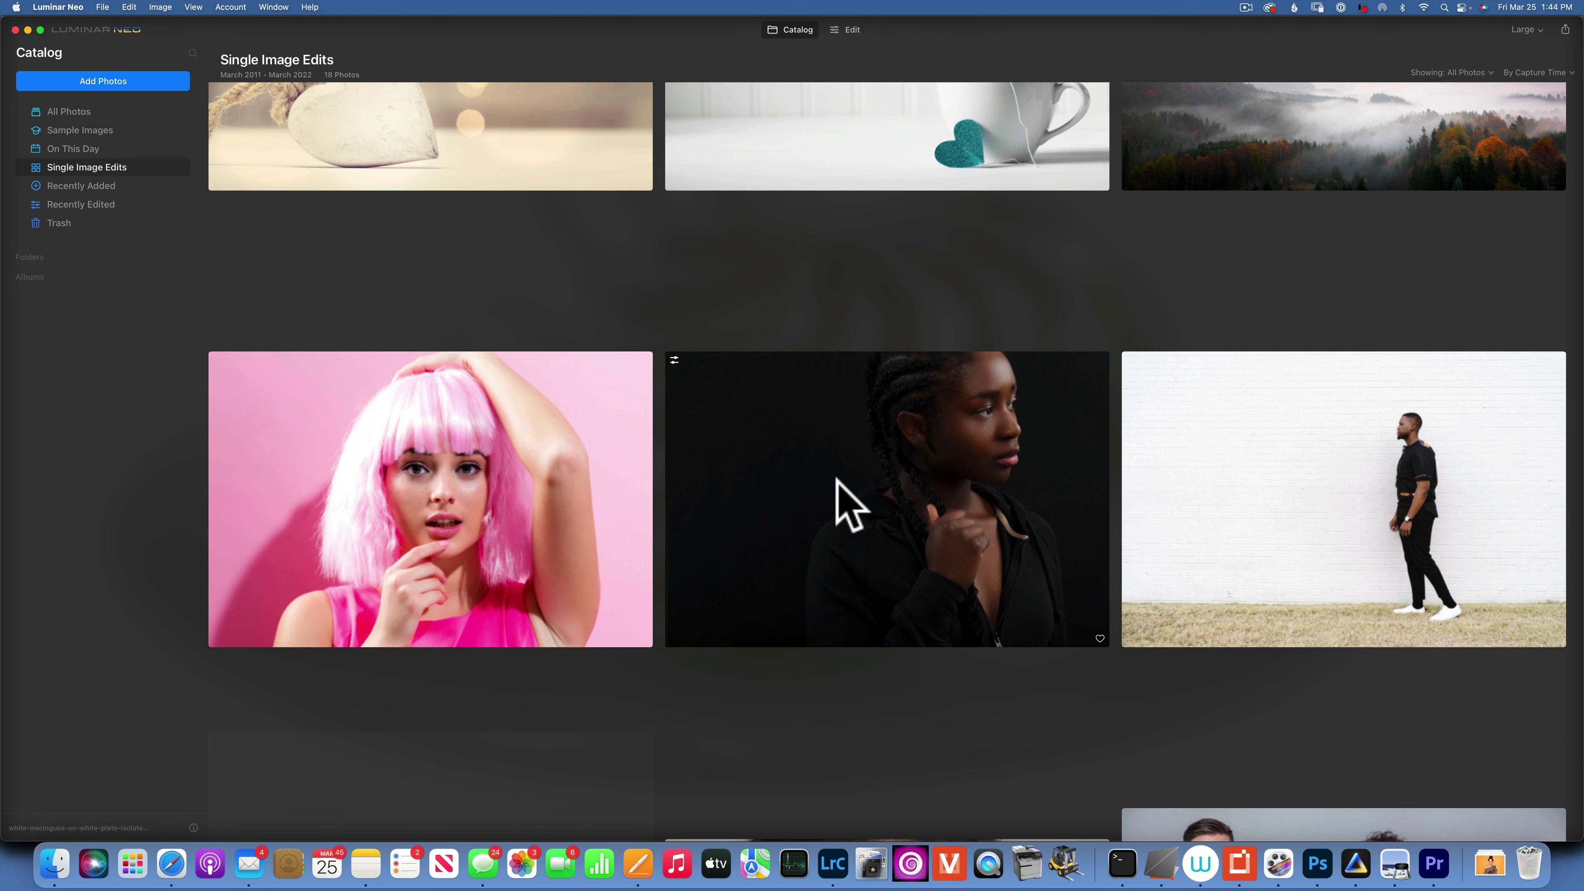
# - Open the pink-wig portrait in Edit and pull Highlights and Whites down to -100
pyautogui.doubleClick(458, 494)
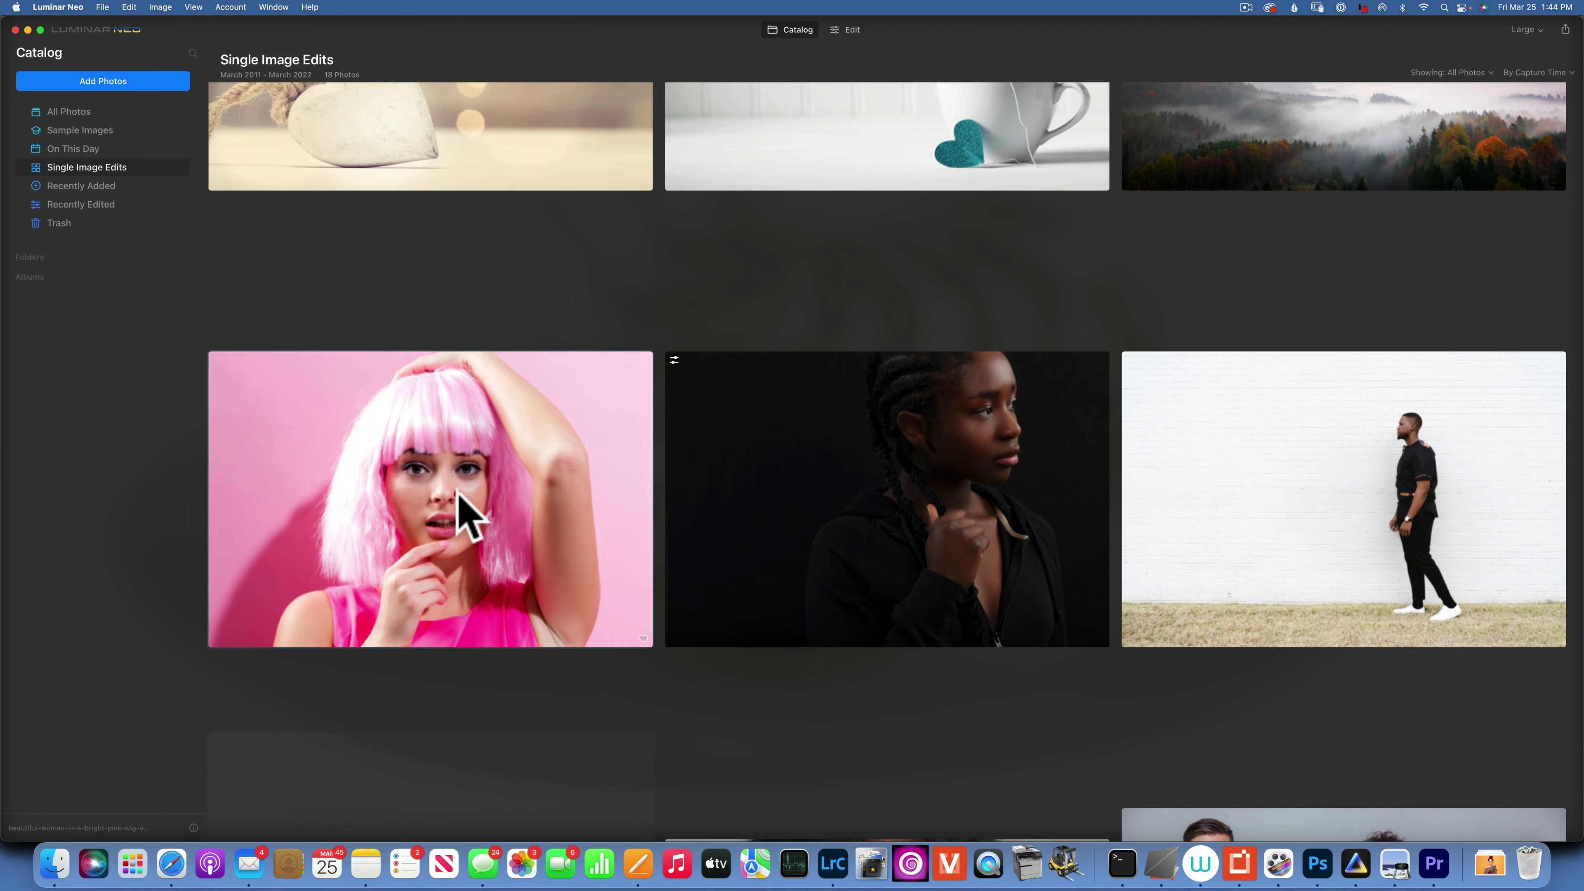
pyautogui.click(852, 30)
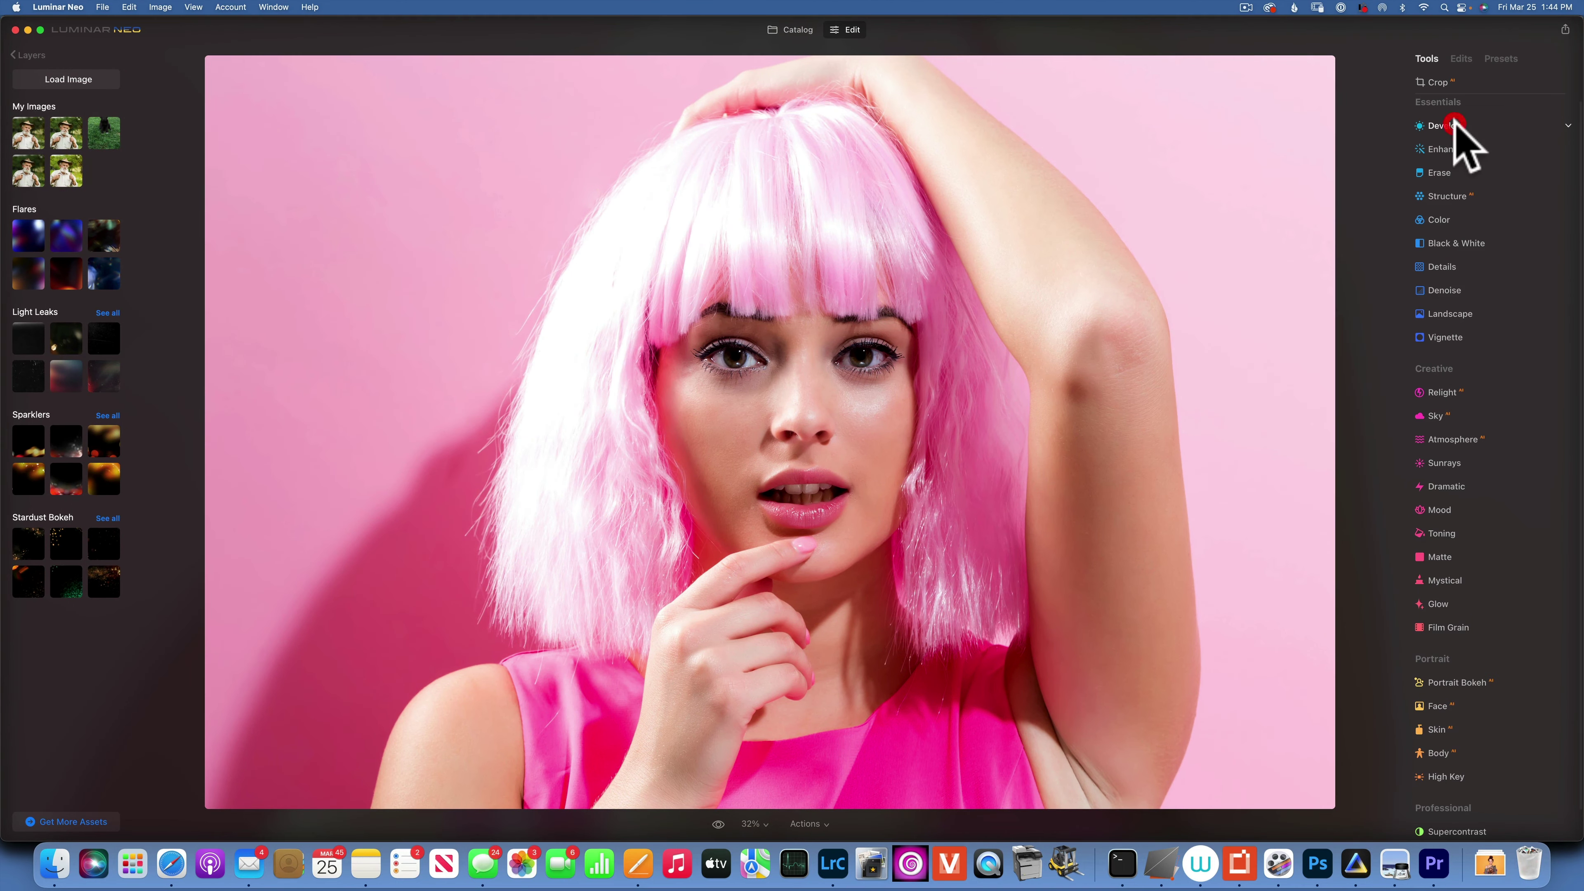
pyautogui.click(1454, 122)
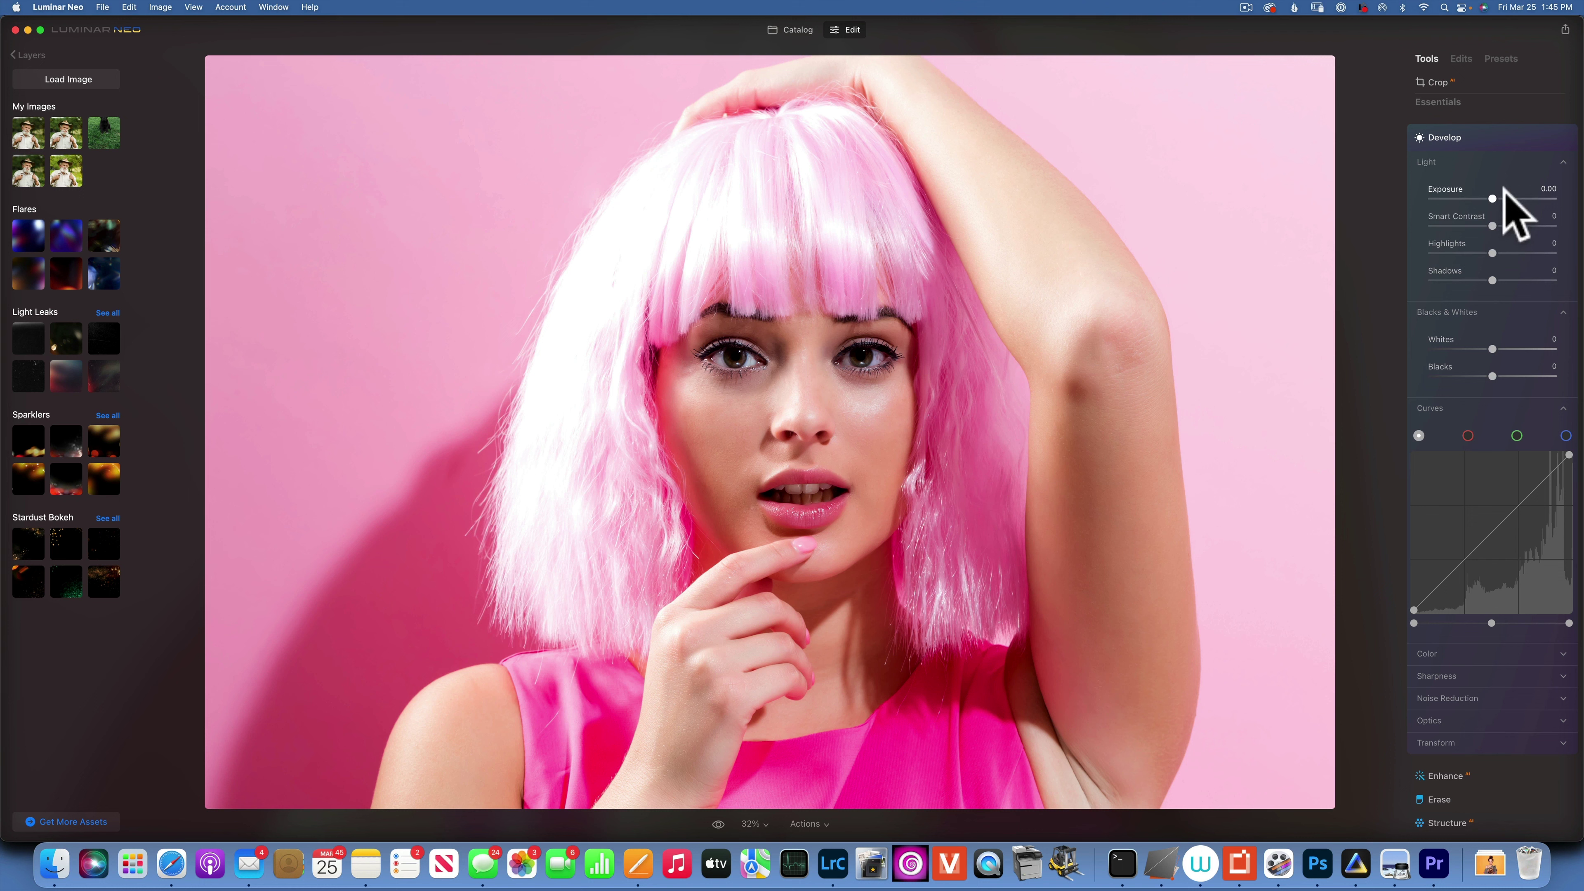
pyautogui.moveTo(1492, 251); pyautogui.dragTo(1321, 247)
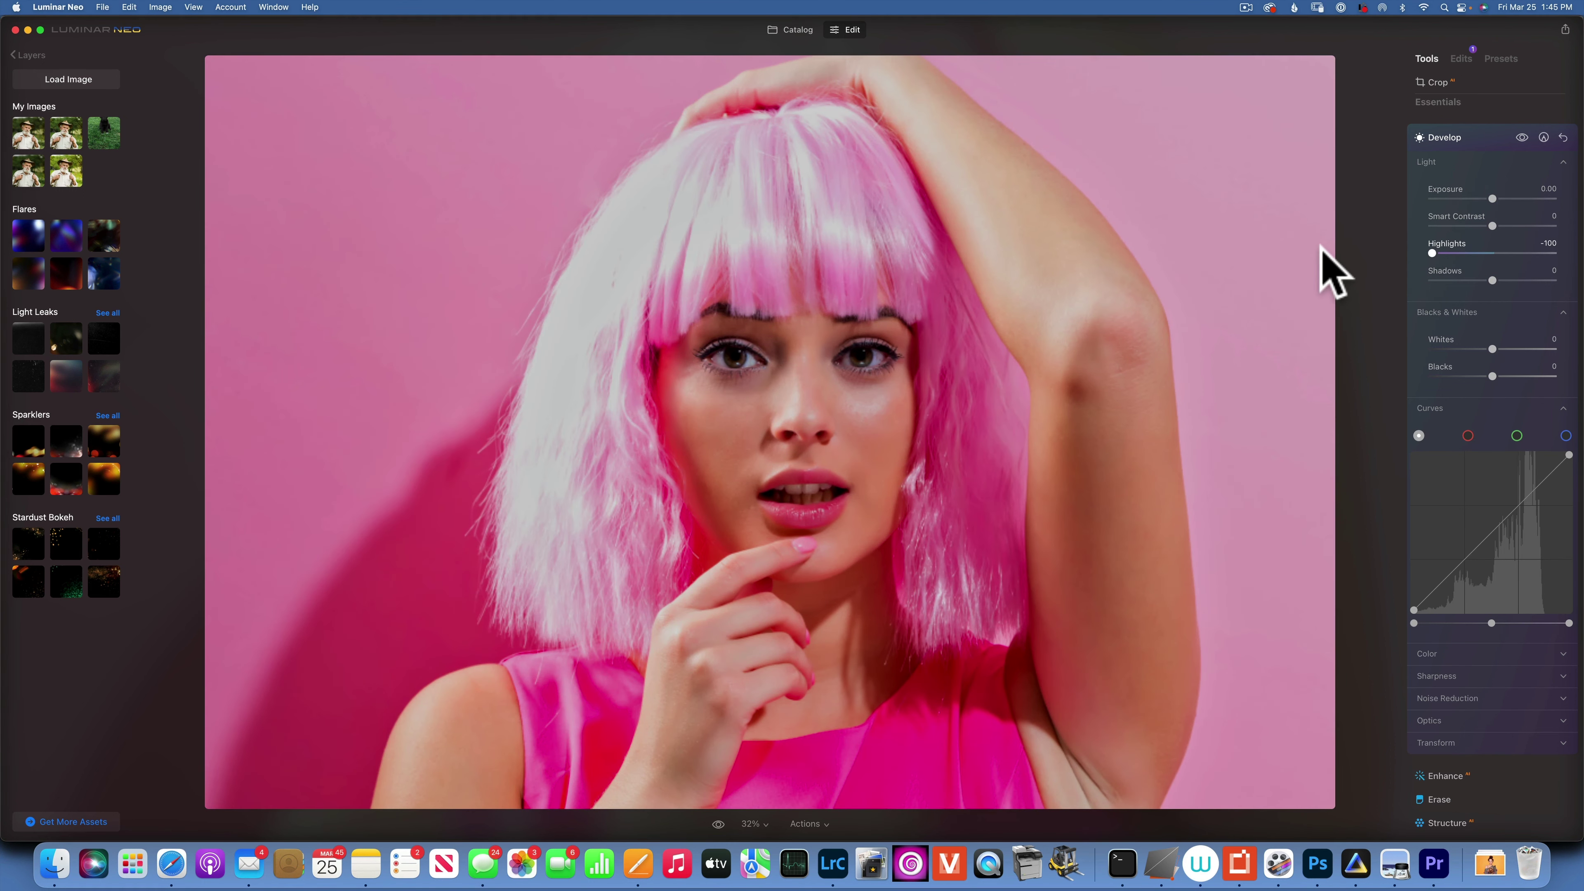
pyautogui.moveTo(1500, 353); pyautogui.dragTo(1267, 352)
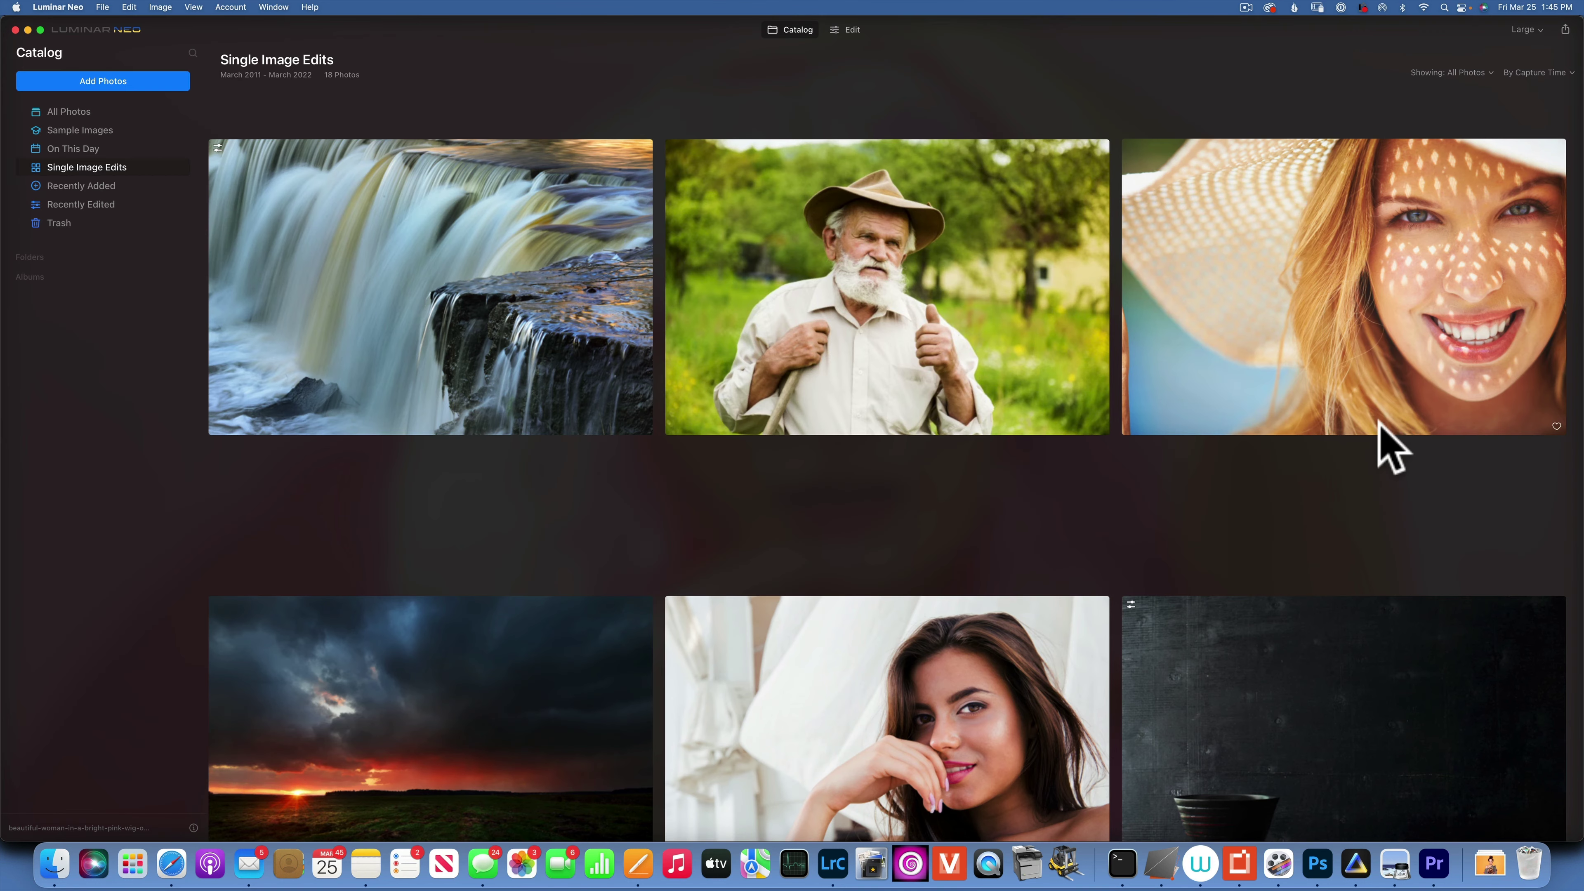
# - Open the stormy sunset photo in Edit with Develop's settings expanded
pyautogui.scroll(-3, 1378, 434)
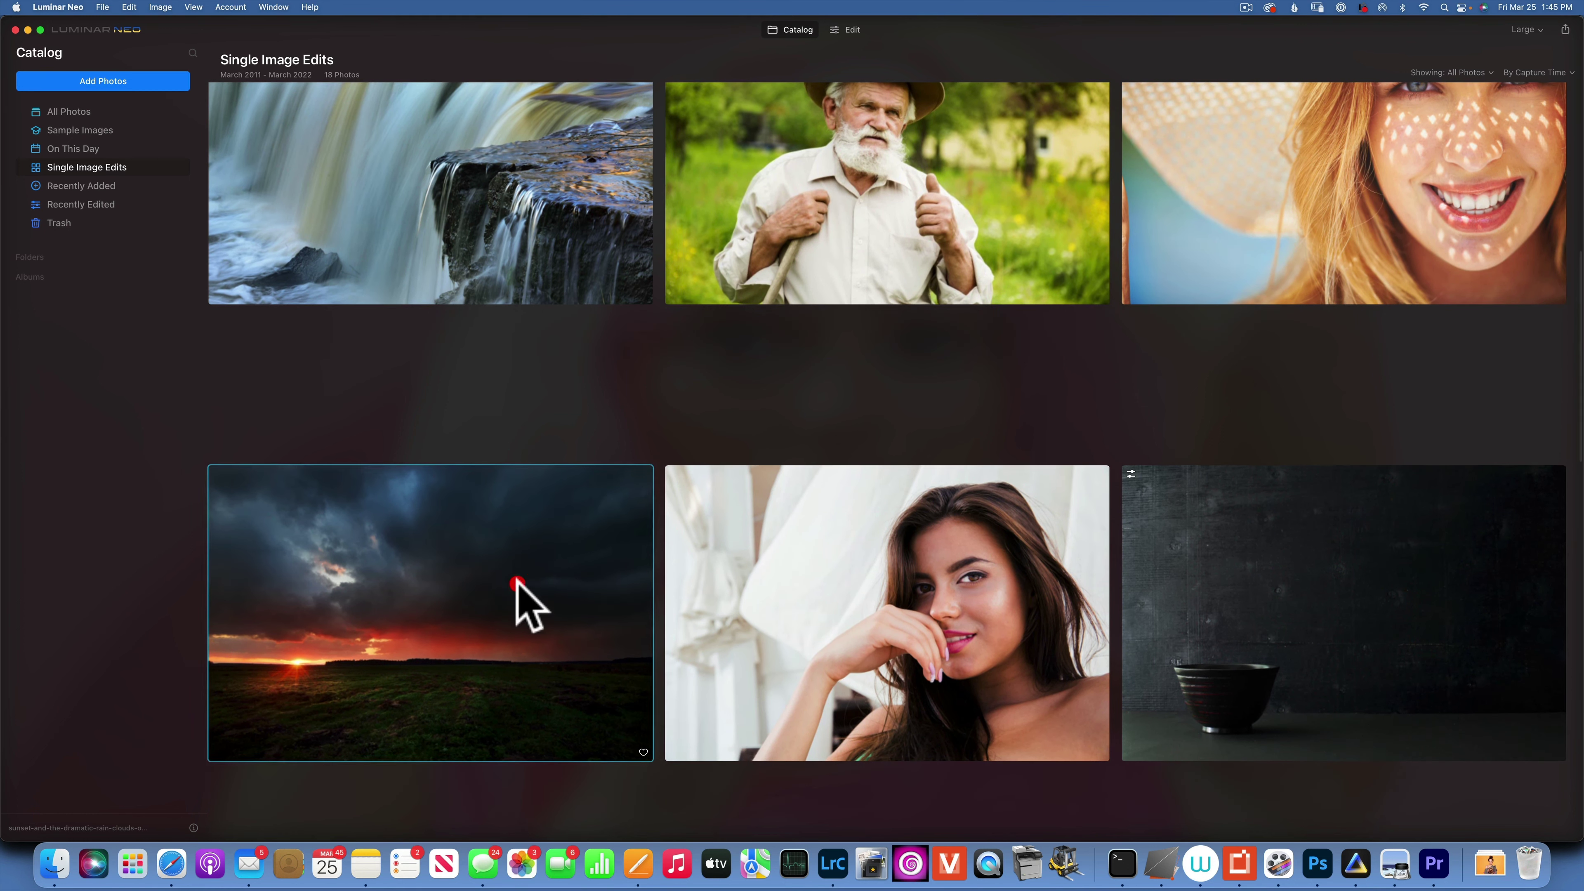
pyautogui.click(518, 580)
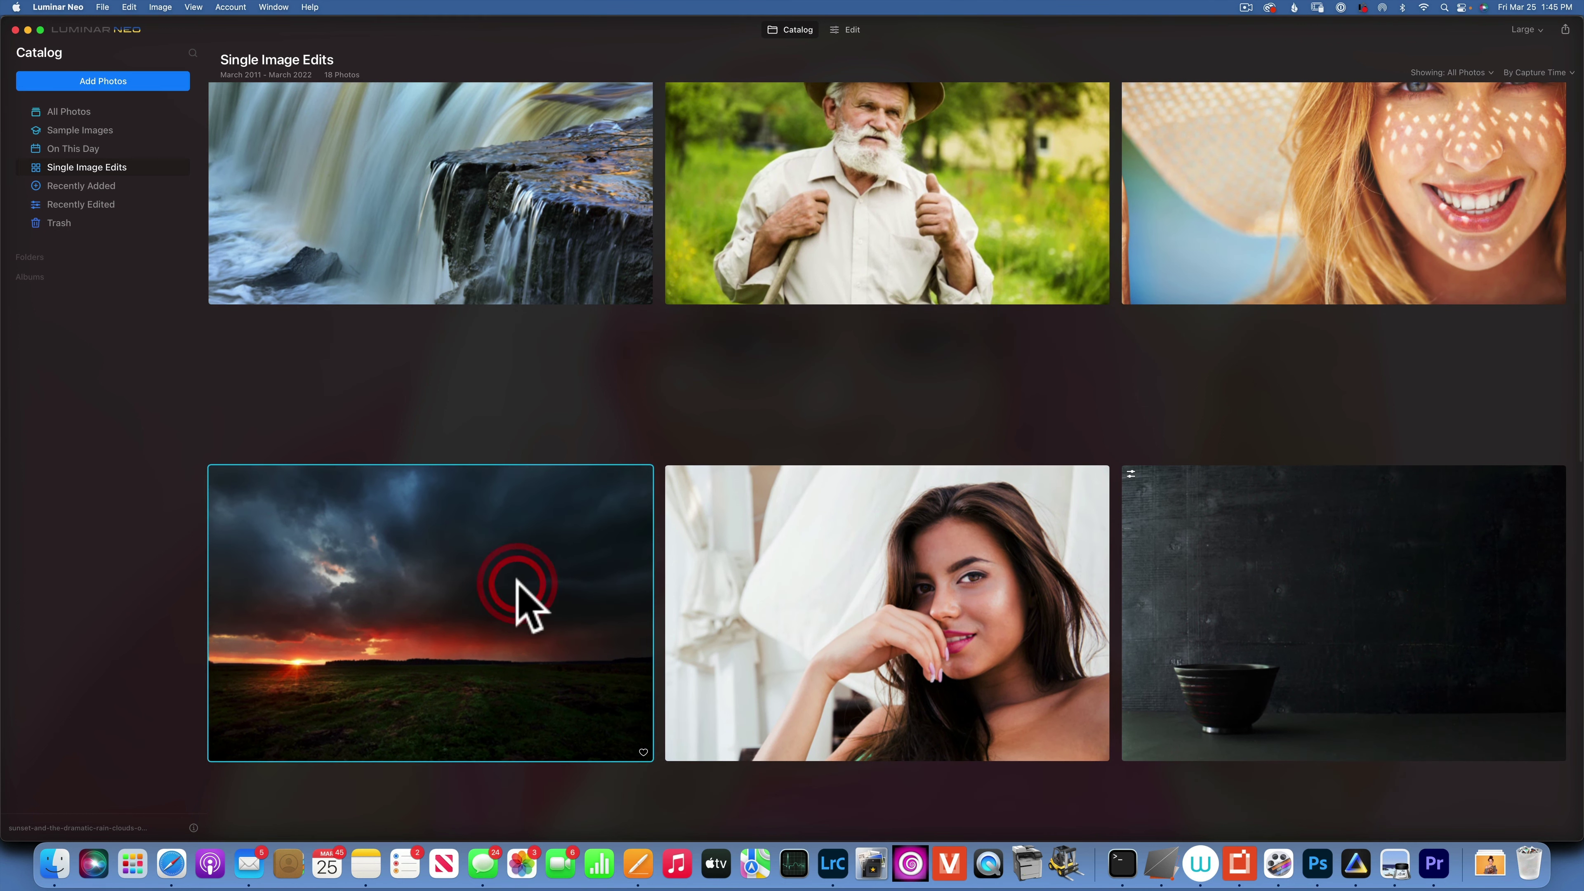
pyautogui.doubleClick(538, 572)
pyautogui.click(852, 29)
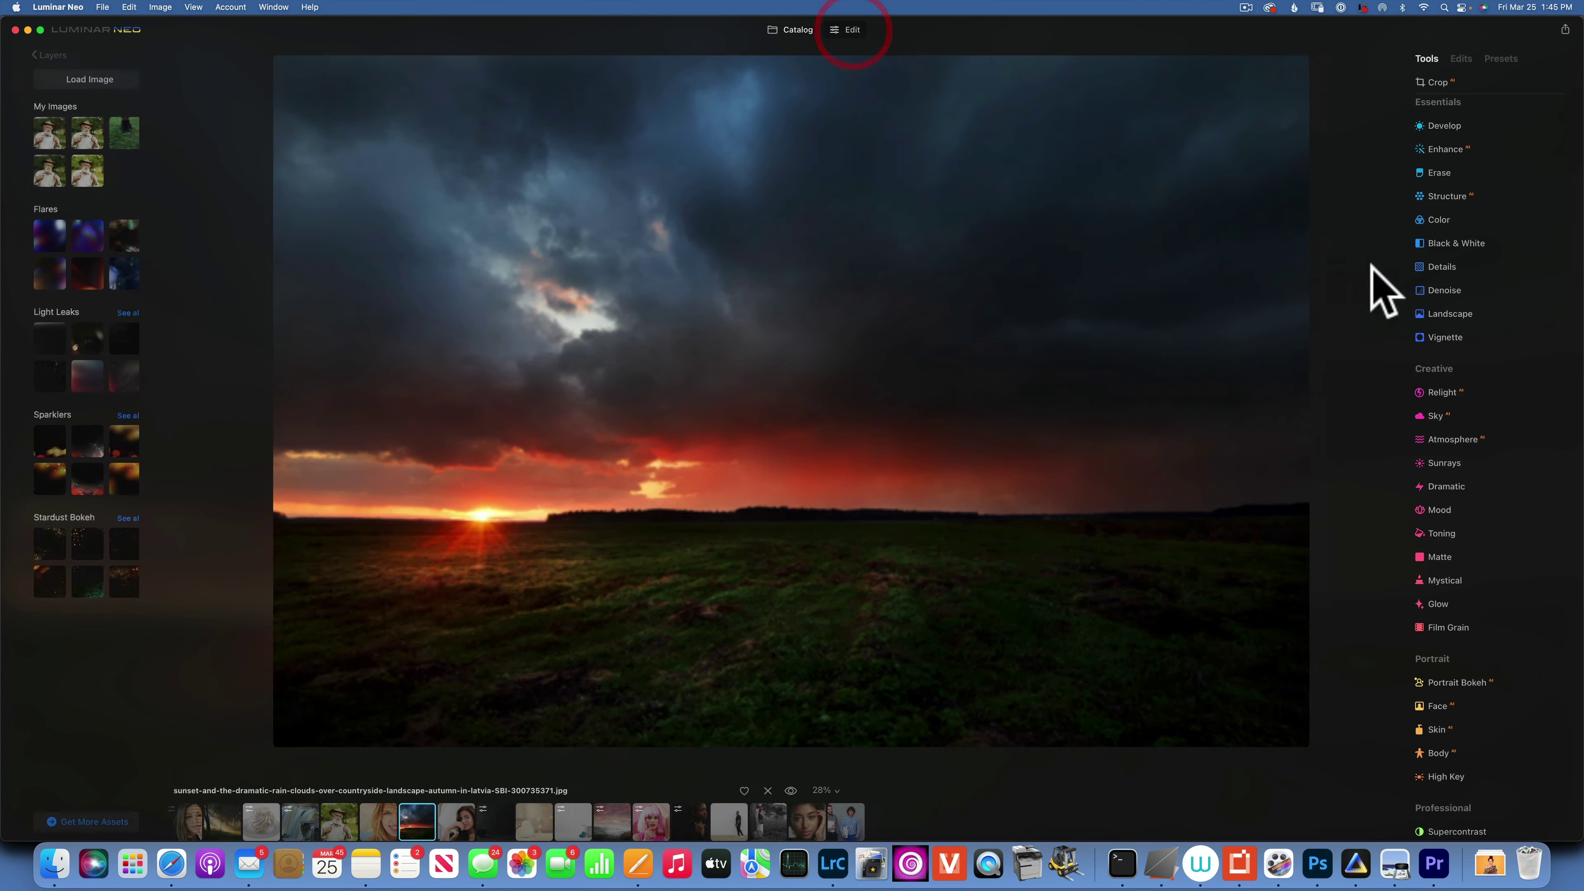
pyautogui.click(1446, 140)
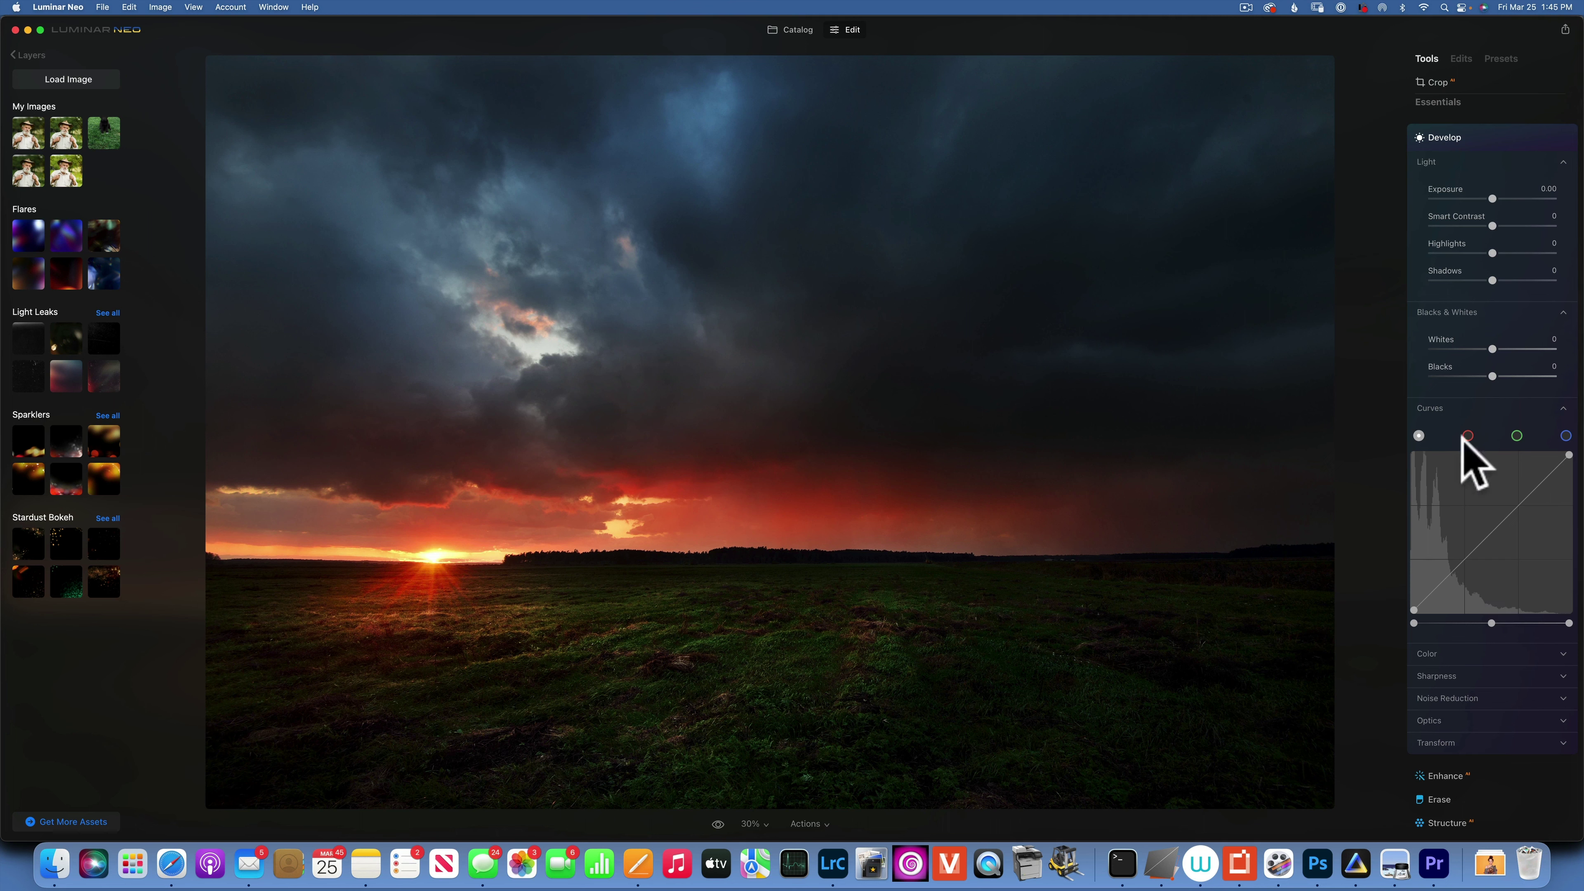
# - Adjust Shadows, set Exposure to 1.29 and lower Highlights to -67
pyautogui.scroll(-1, 1499, 267)
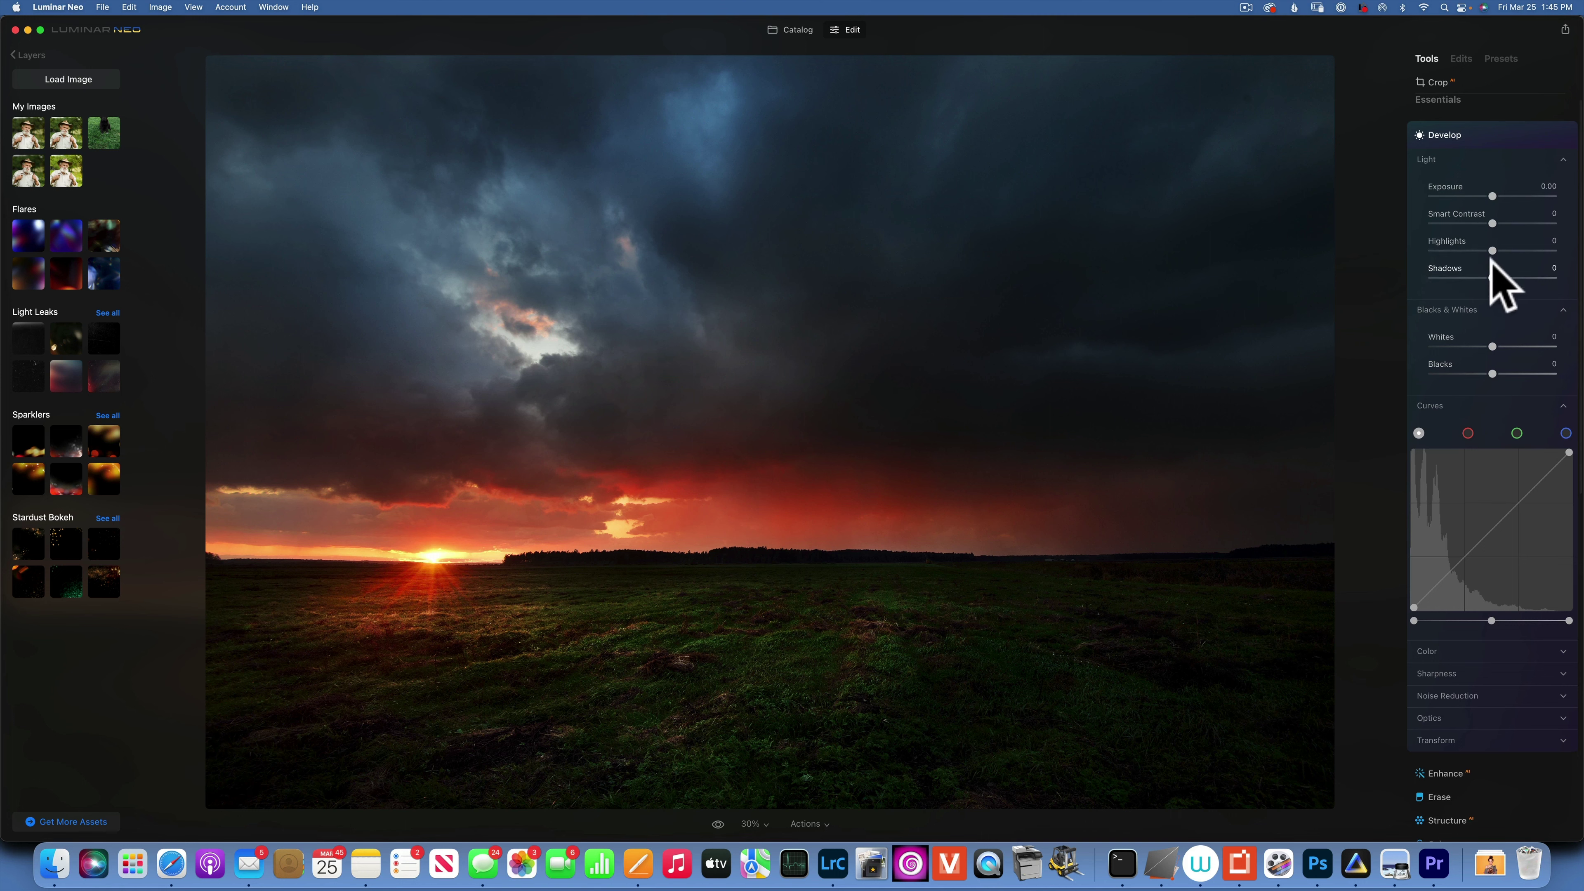
pyautogui.moveTo(1493, 278); pyautogui.dragTo(1559, 284)
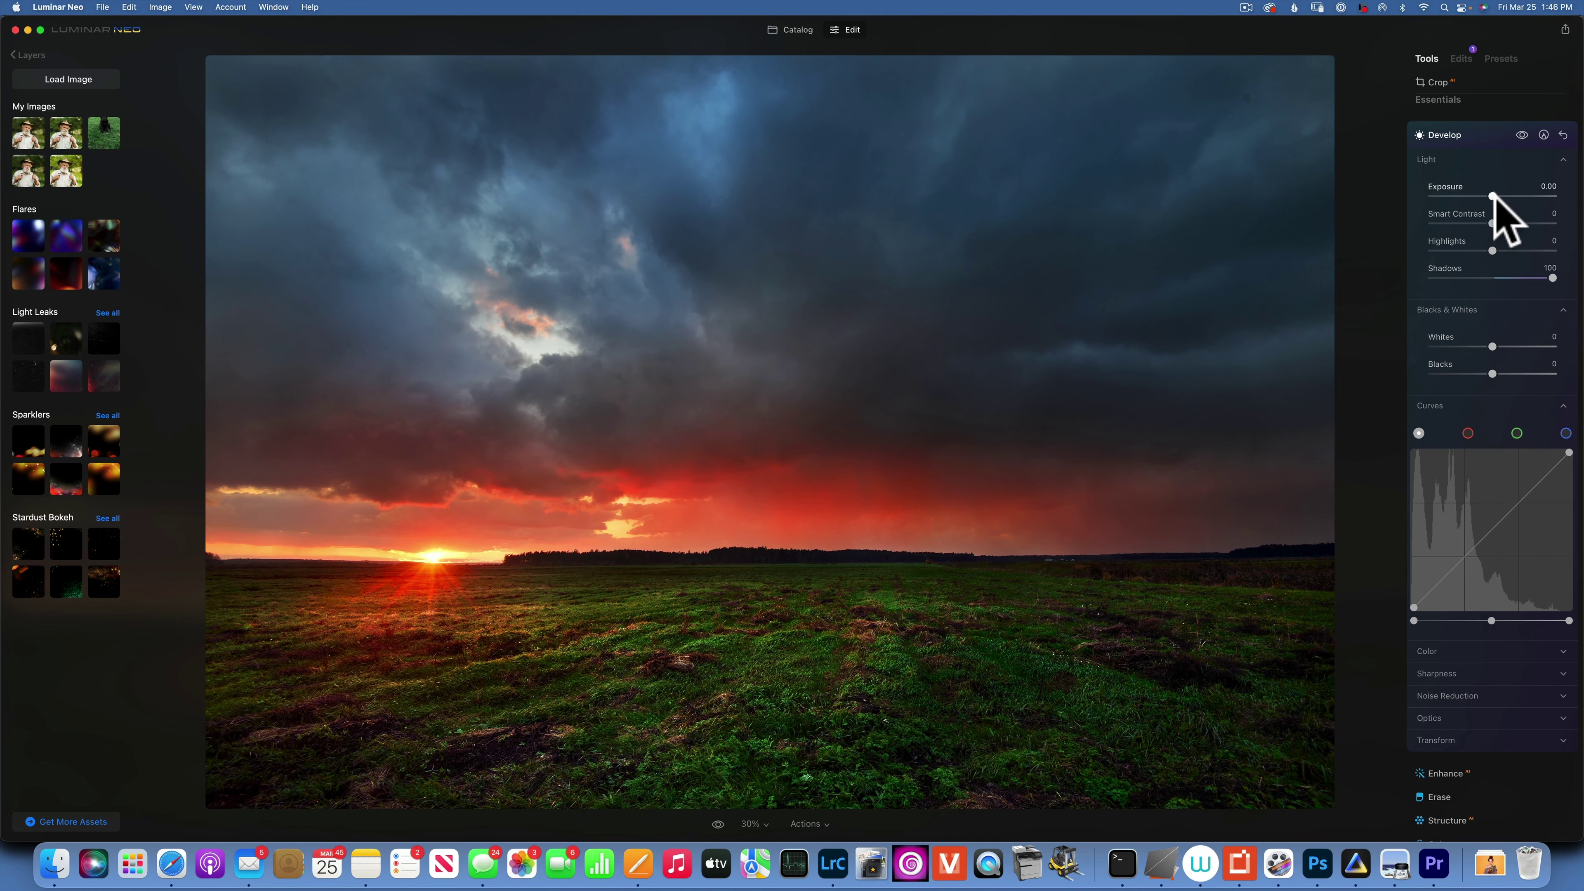
pyautogui.moveTo(1494, 196); pyautogui.dragTo(1508, 195)
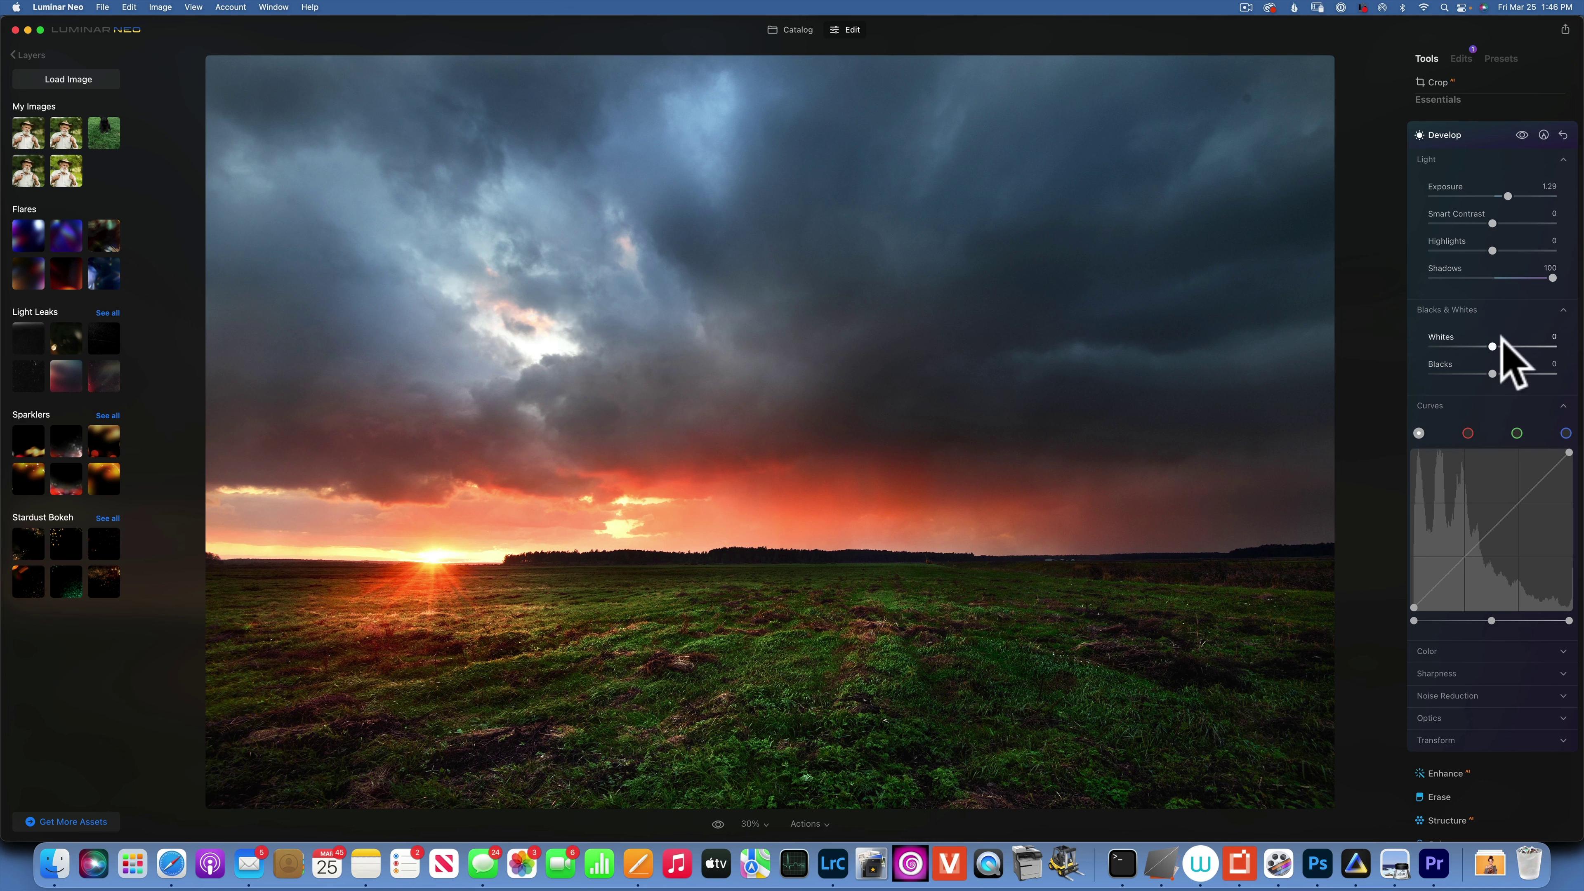
pyautogui.moveTo(1491, 251); pyautogui.dragTo(1450, 250)
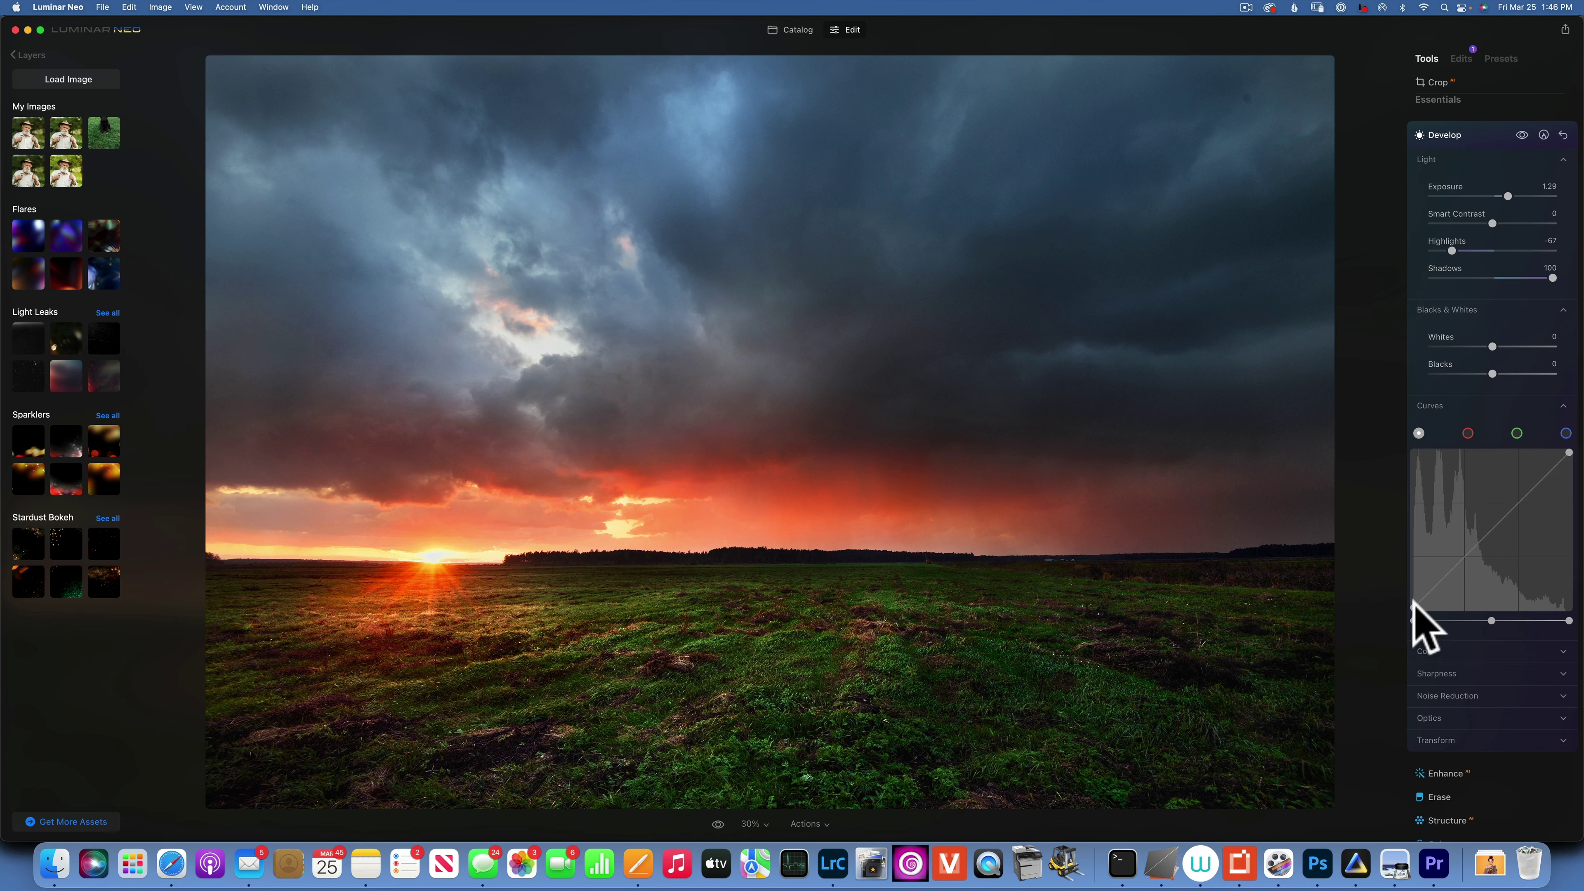
pyautogui.moveTo(1413, 601); pyautogui.dragTo(1410, 591)
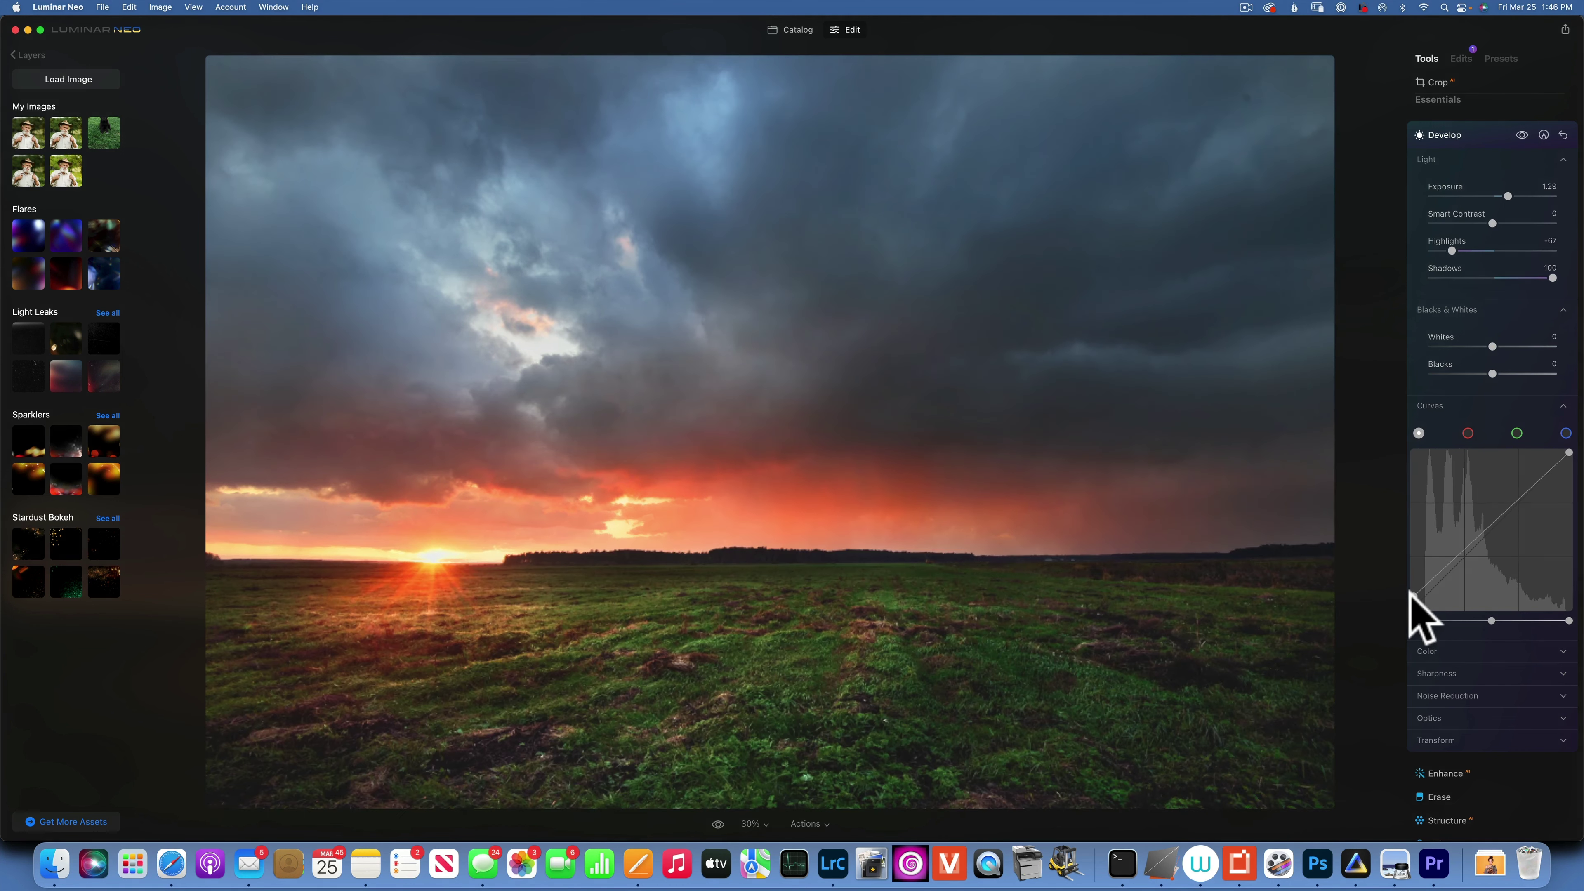
pyautogui.click(1410, 593)
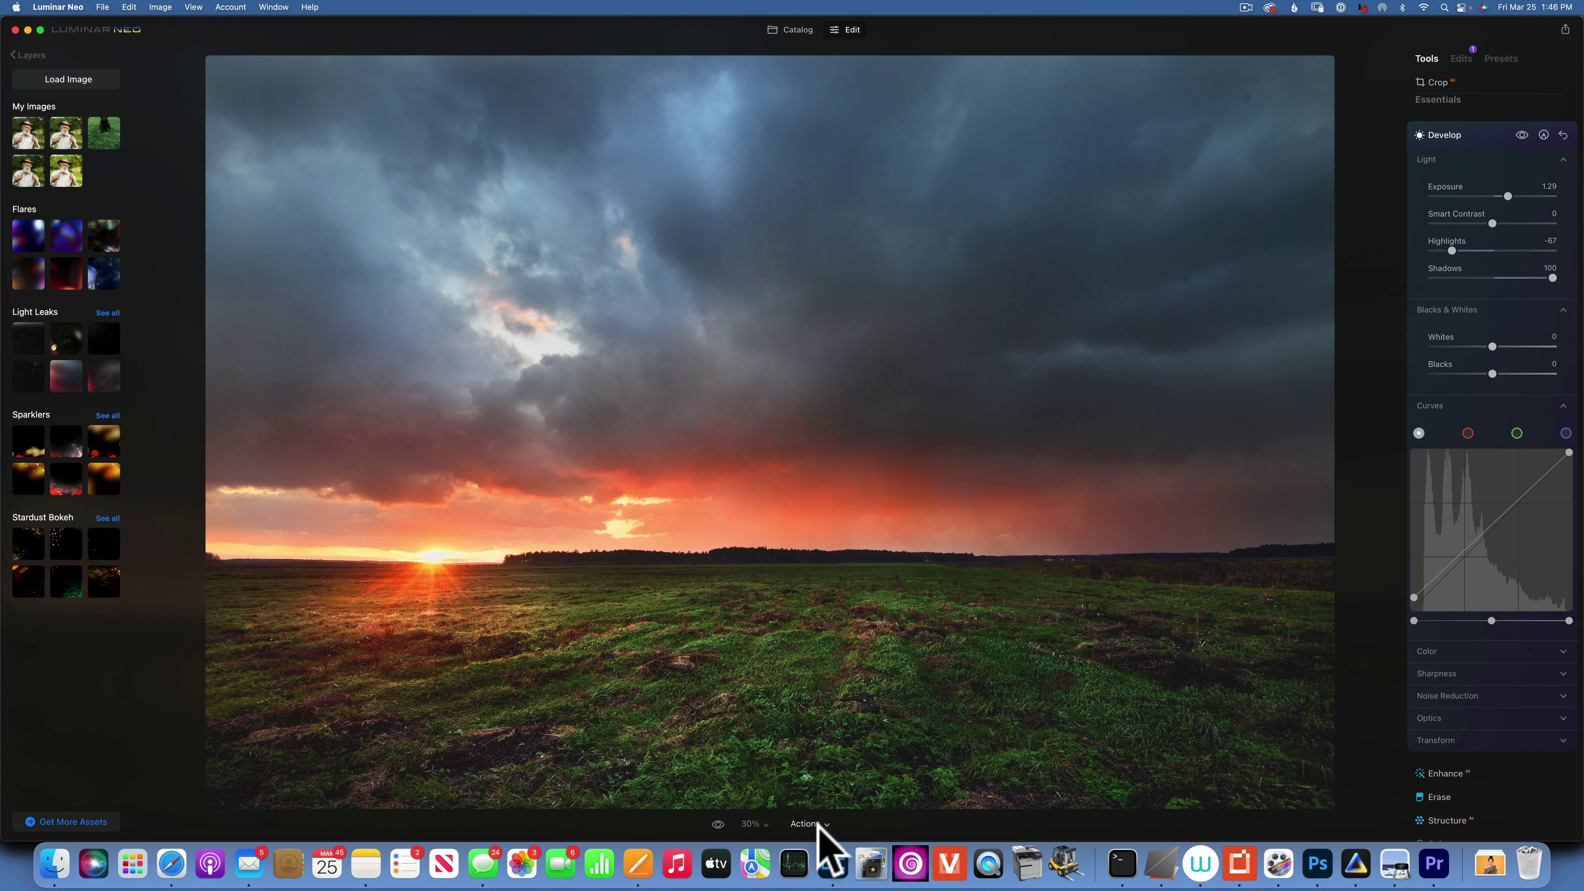
pyautogui.click(717, 824)
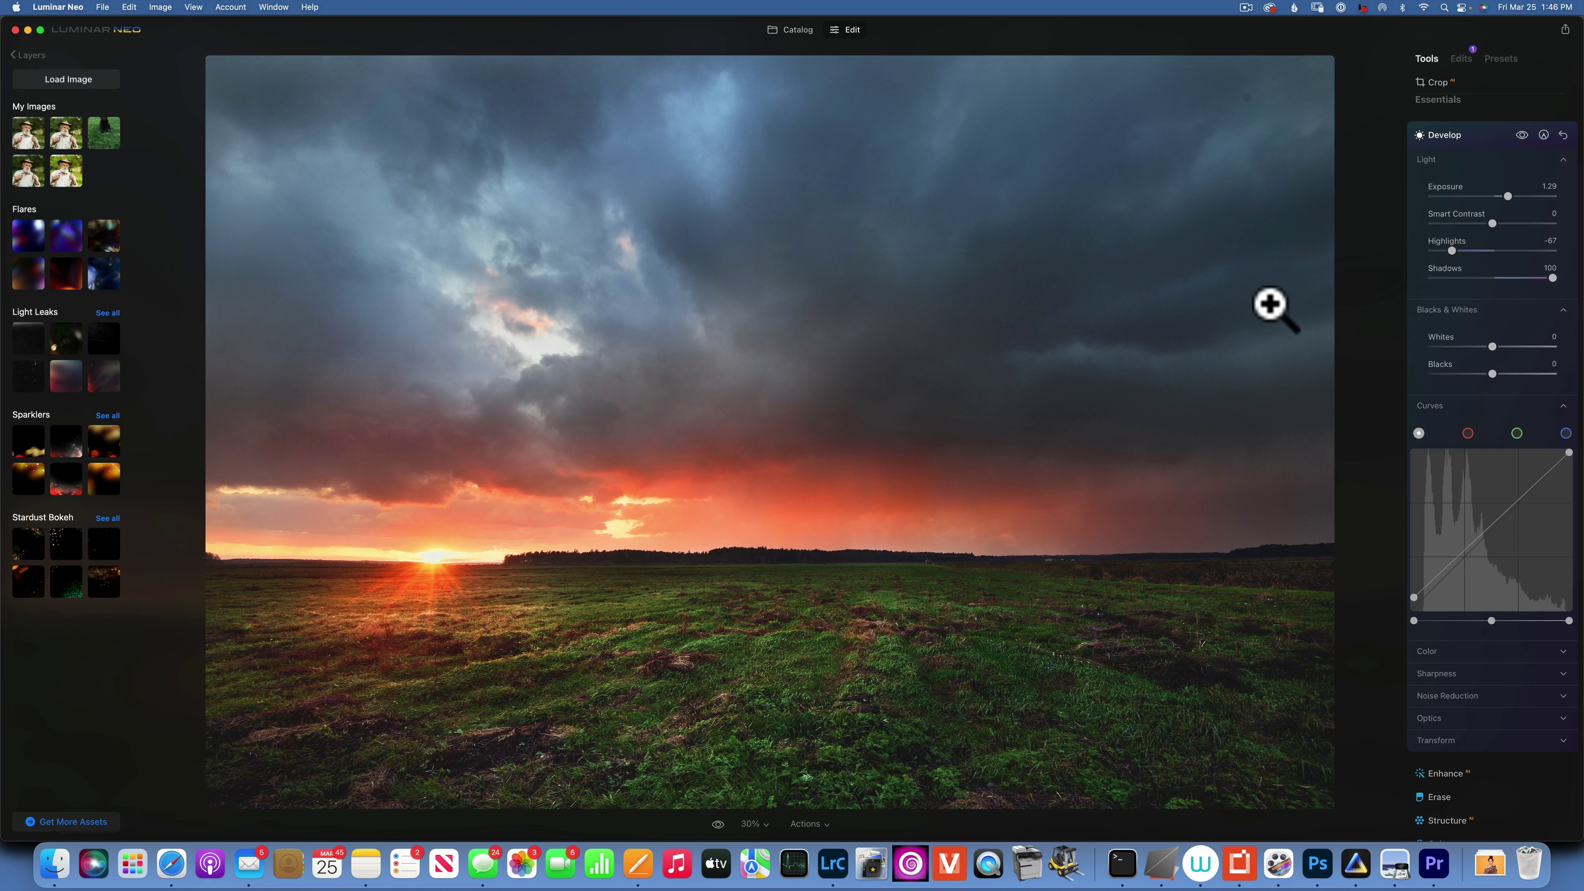
# - Open the portrait of the woman by the curtain in Edit with Develop expanded
pyautogui.click(805, 30)
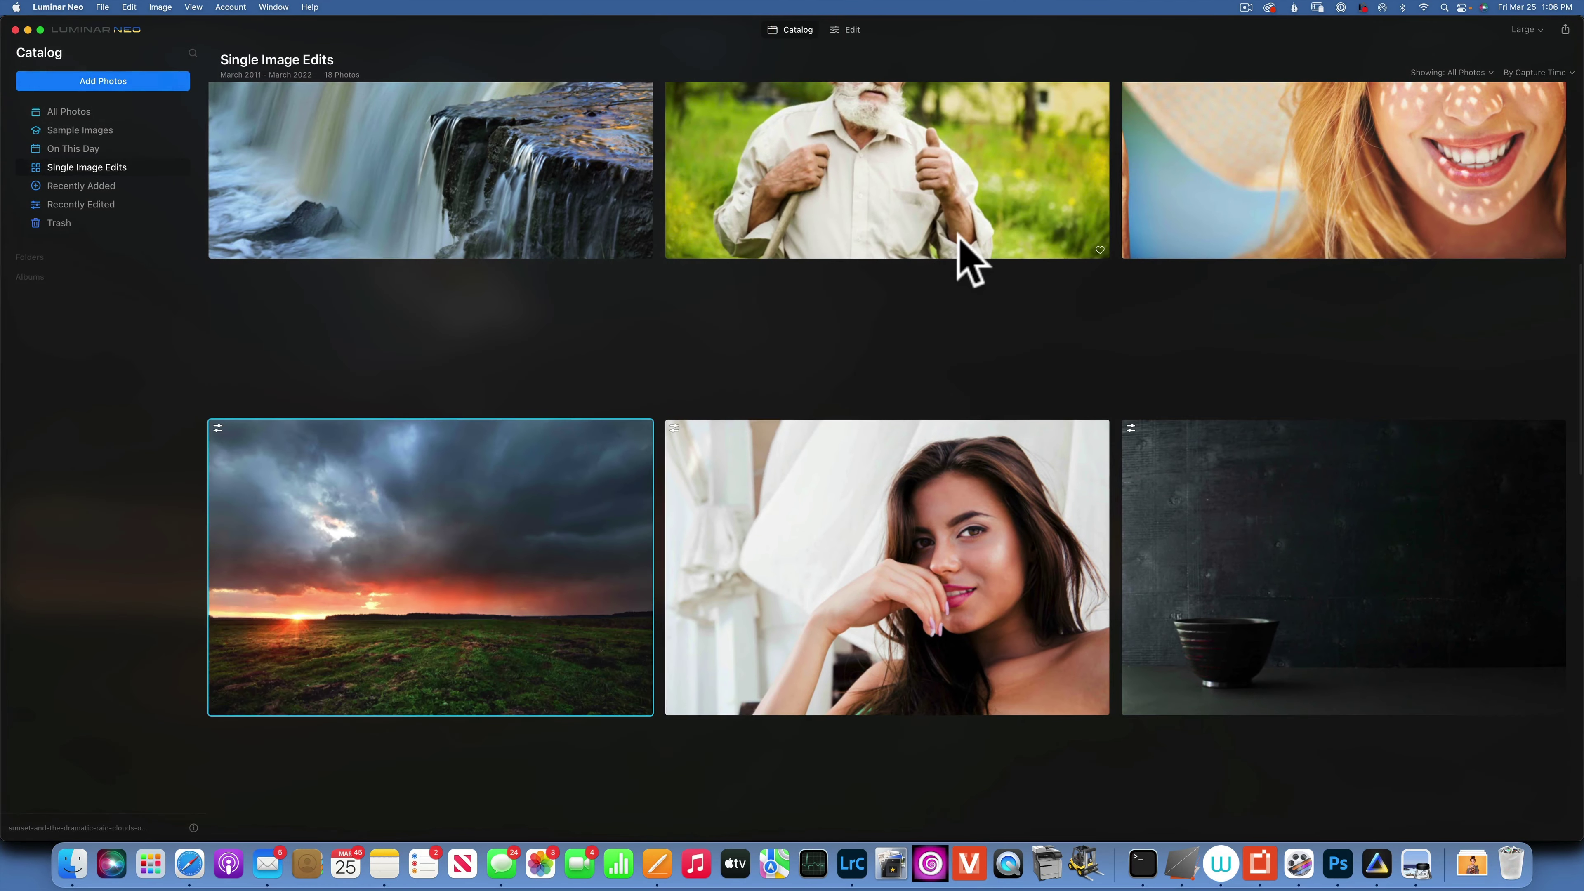
pyautogui.doubleClick(960, 530)
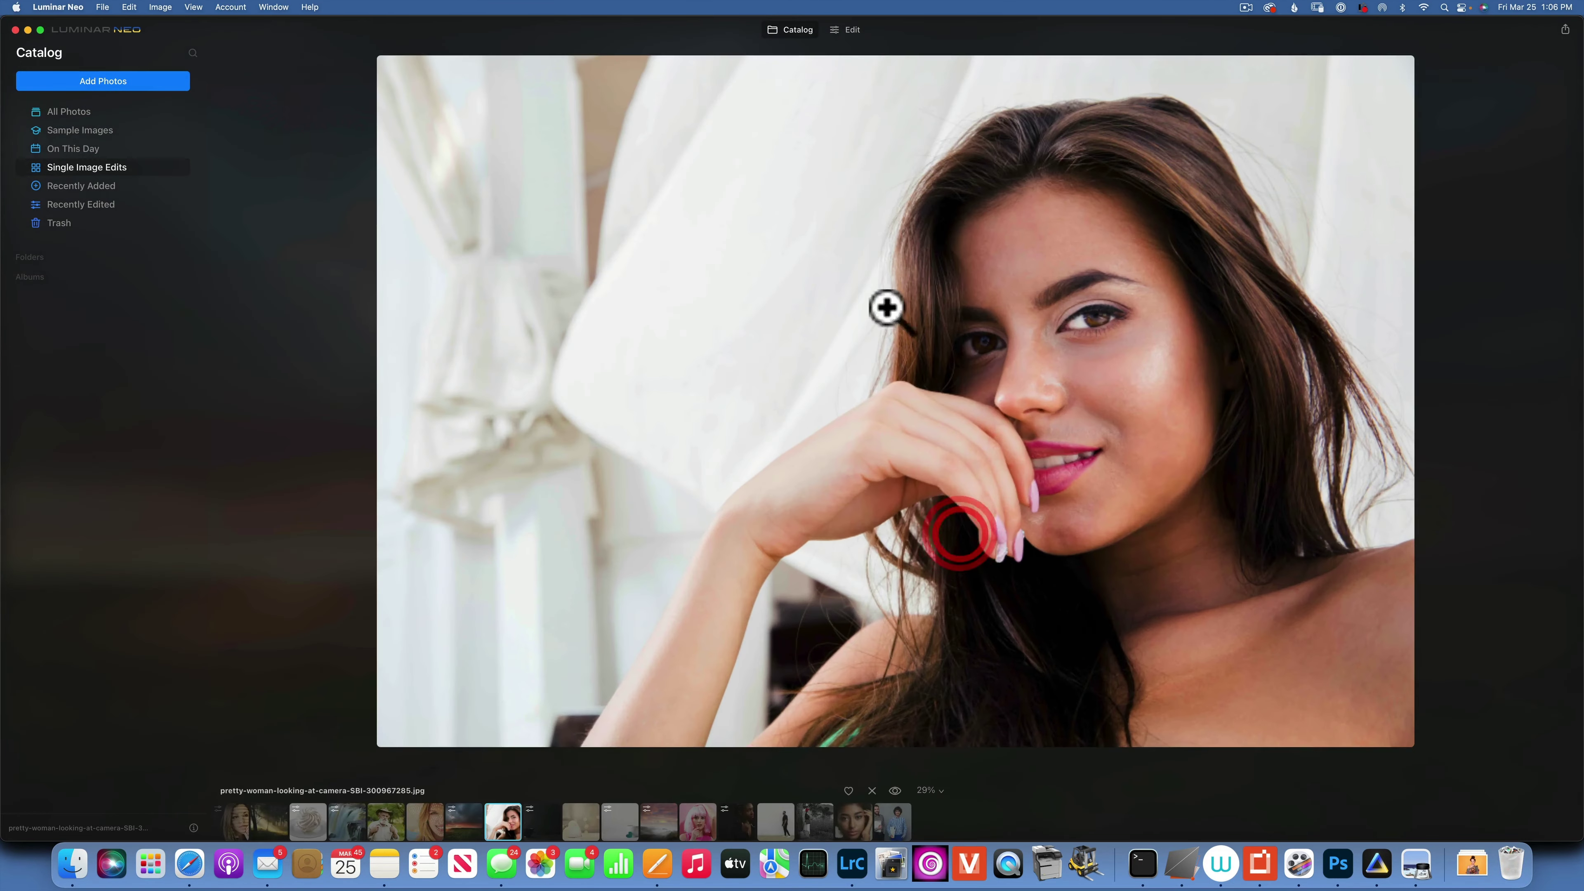
pyautogui.click(854, 30)
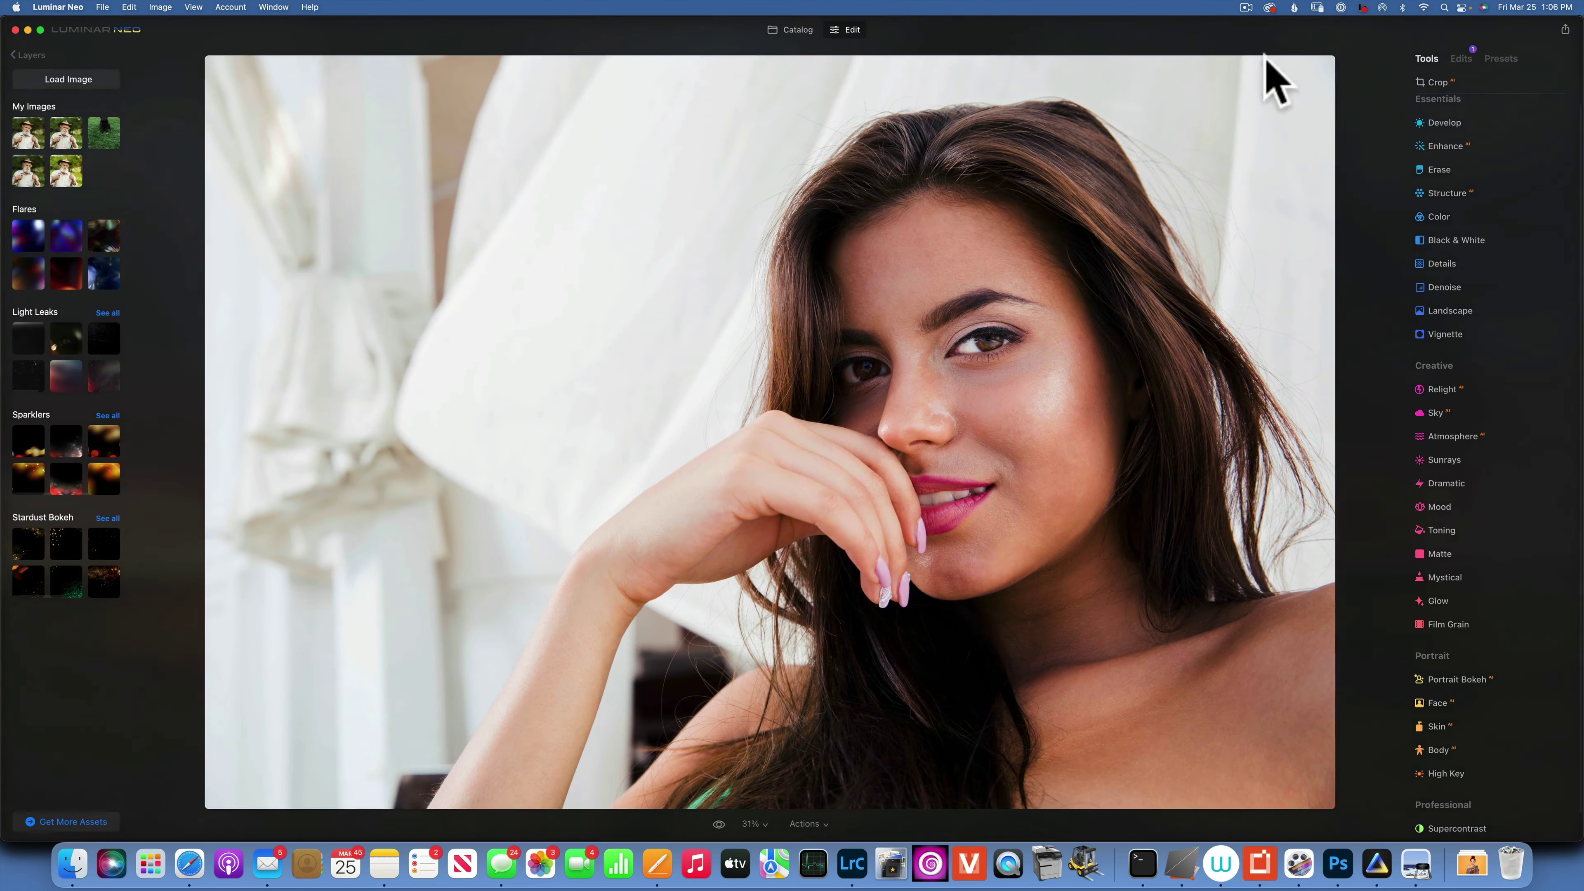
pyautogui.click(1453, 123)
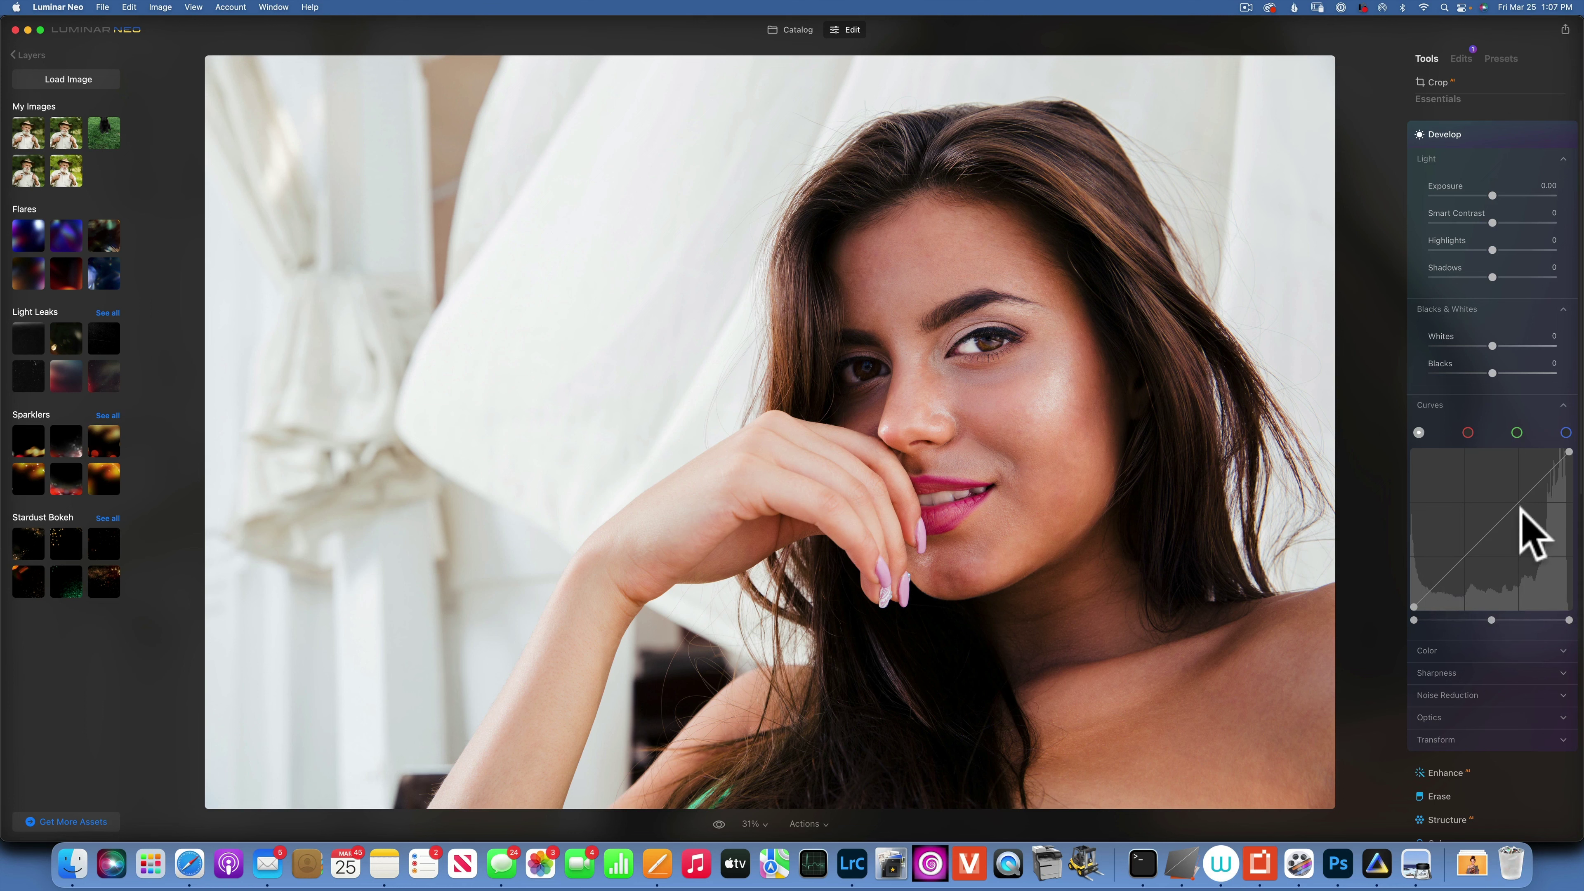
# - Set Highlights -27, Whites 8, Shadows 49 and Blacks -3
pyautogui.moveTo(1493, 250)
pyautogui.mouseDown()
pyautogui.moveTo(1457, 251)
pyautogui.moveTo(1475, 250)
pyautogui.mouseUp()
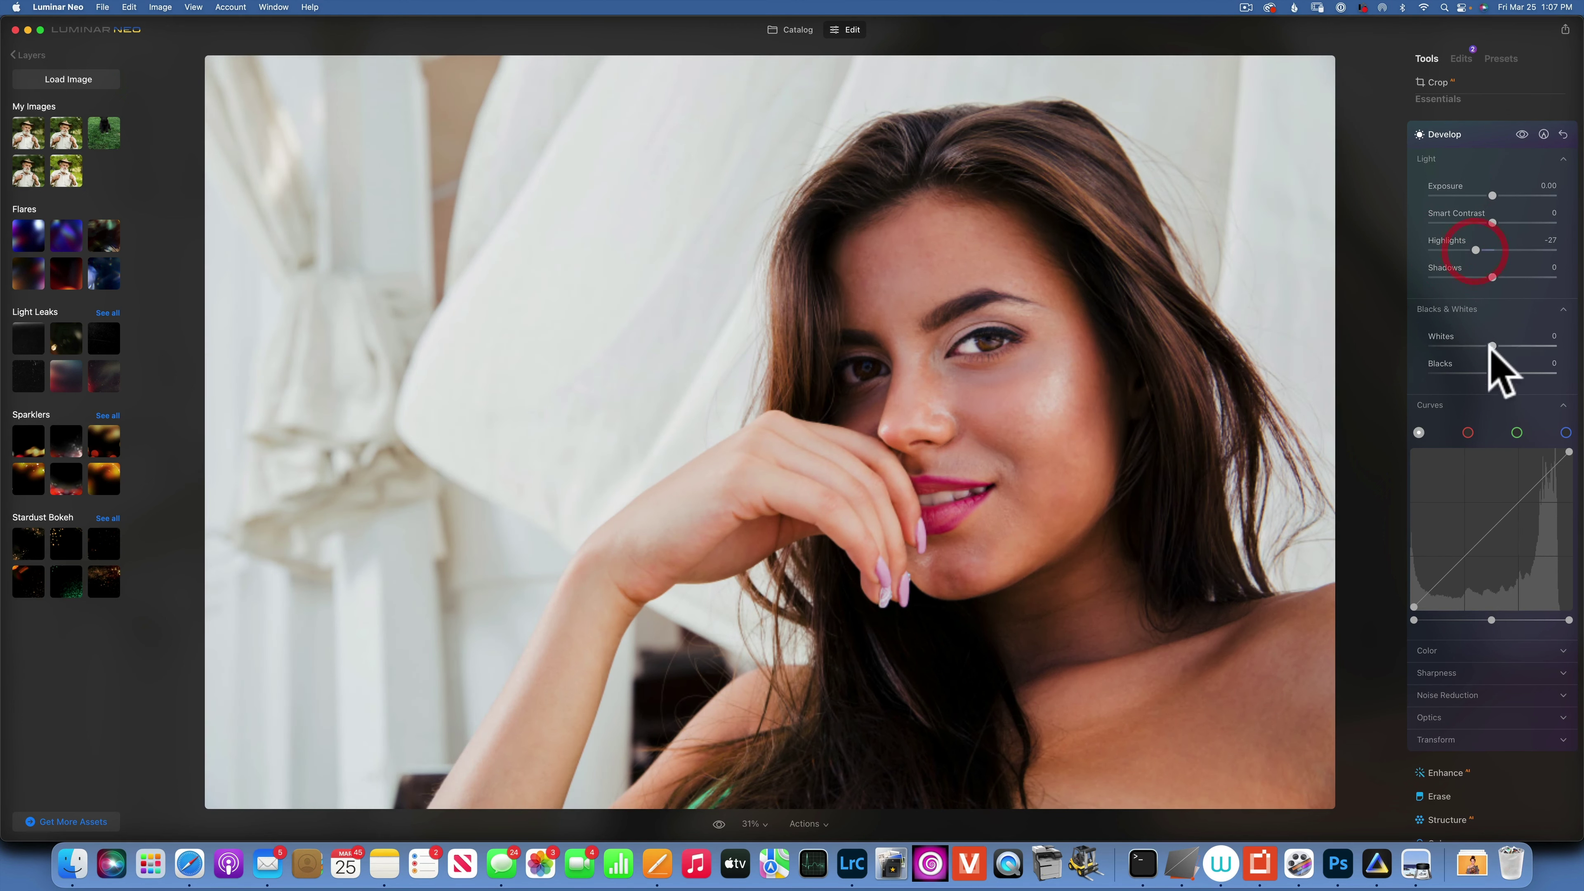
pyautogui.moveTo(1493, 346)
pyautogui.mouseDown()
pyautogui.moveTo(1566, 345)
pyautogui.moveTo(1497, 346)
pyautogui.mouseUp()
pyautogui.click(1493, 373)
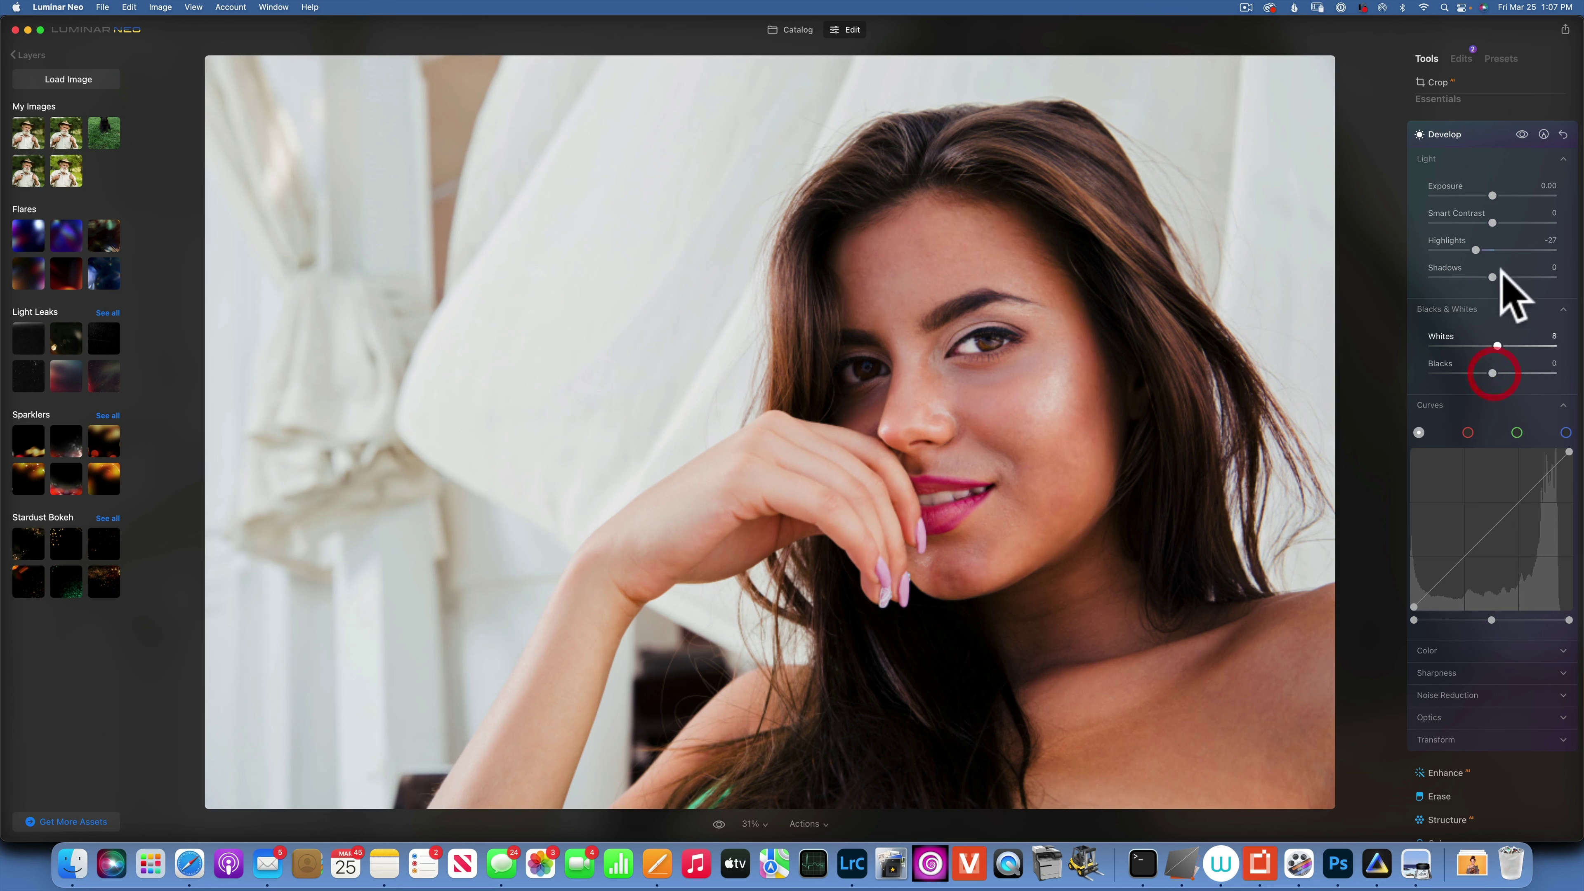
pyautogui.moveTo(1492, 277)
pyautogui.mouseDown()
pyautogui.moveTo(1513, 299)
pyautogui.moveTo(1533, 279)
pyautogui.moveTo(1507, 278)
pyautogui.moveTo(1545, 278)
pyautogui.moveTo(1523, 278)
pyautogui.mouseUp()
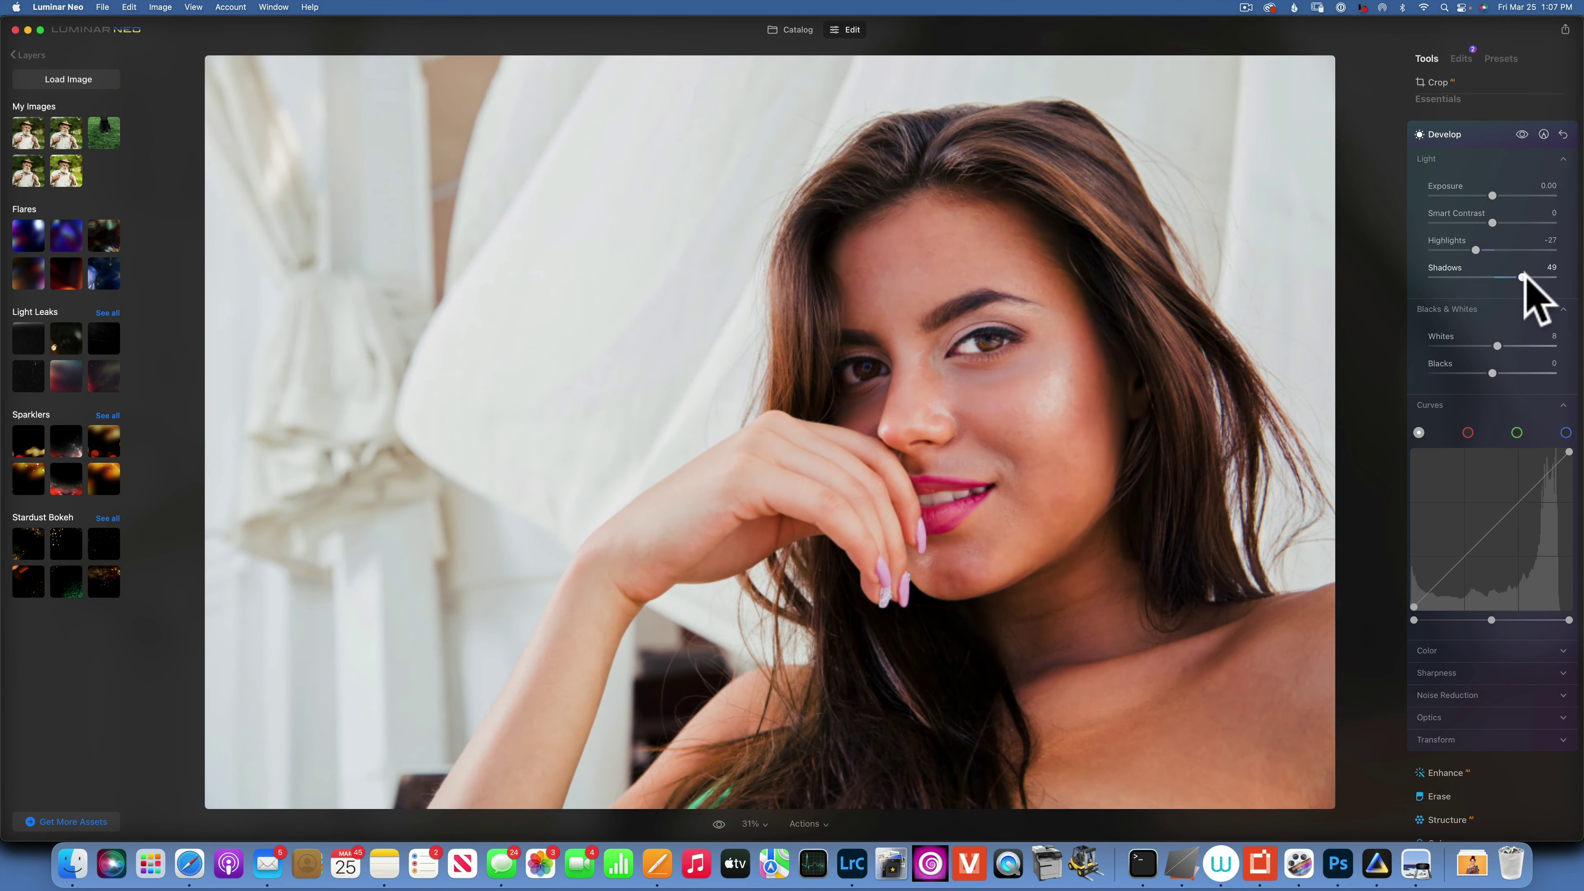
pyautogui.moveTo(1493, 373); pyautogui.dragTo(1490, 372)
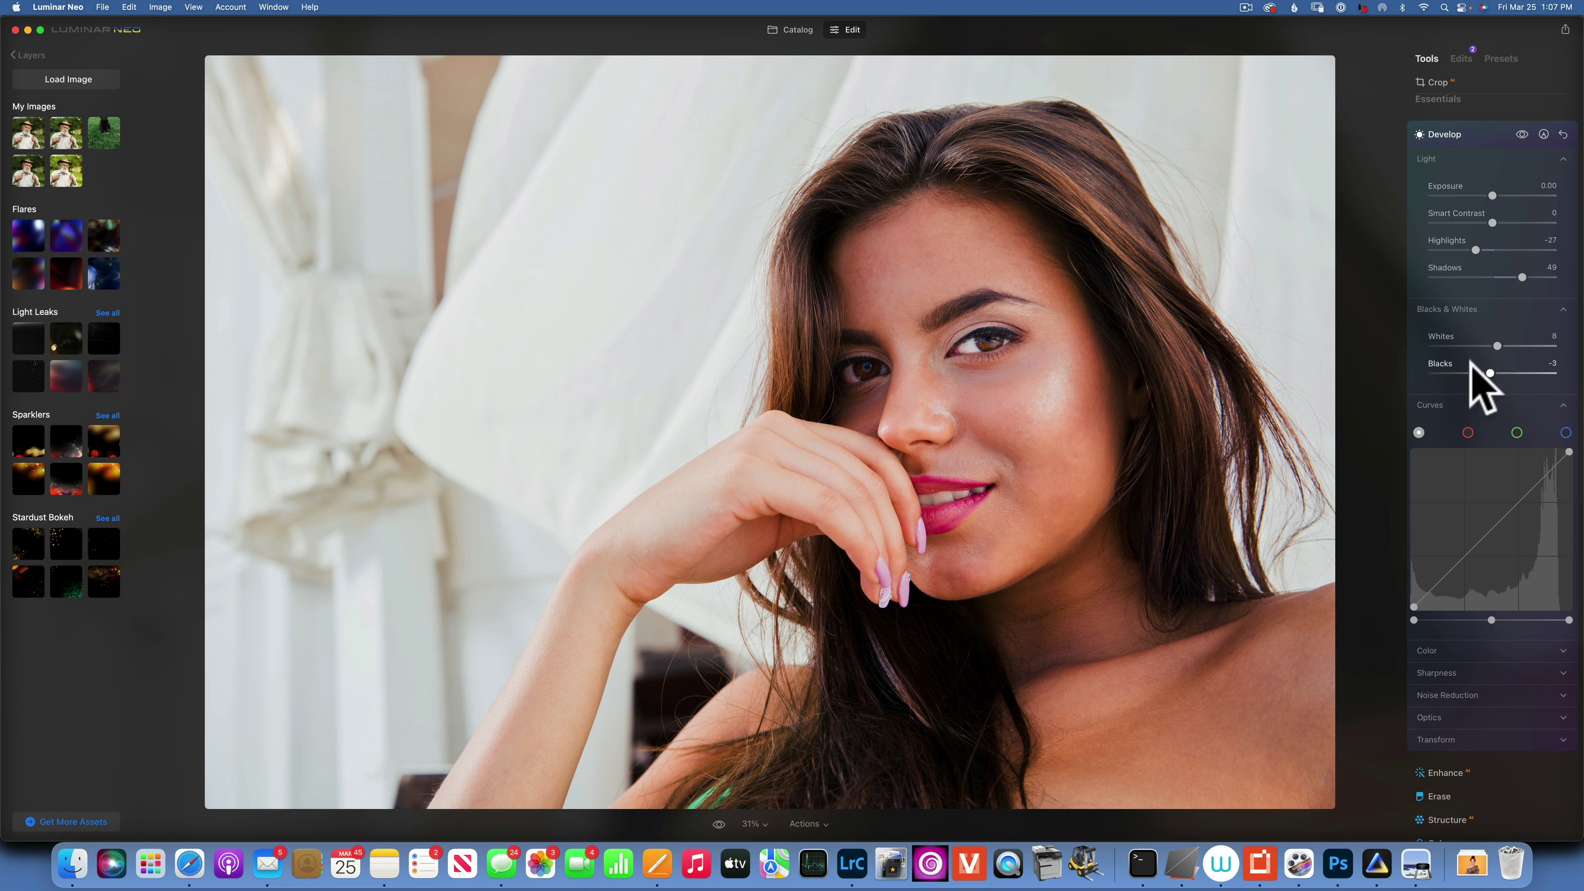
# - Flip the curtain portrait between its unedited original and edited version four times to compare
pyautogui.click(719, 824)
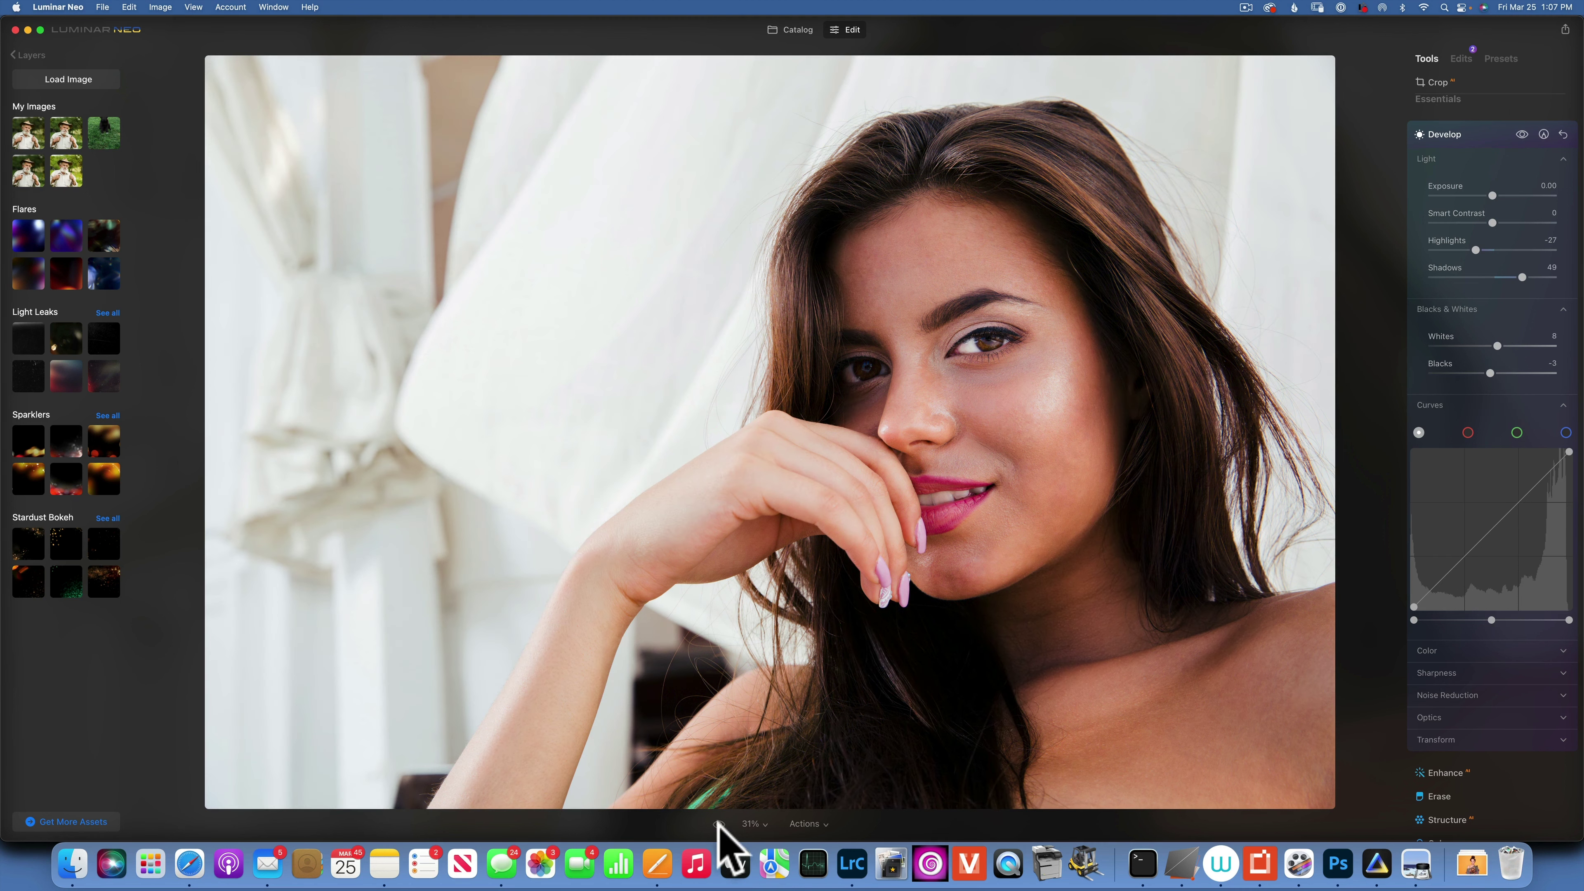
pyautogui.click(719, 824)
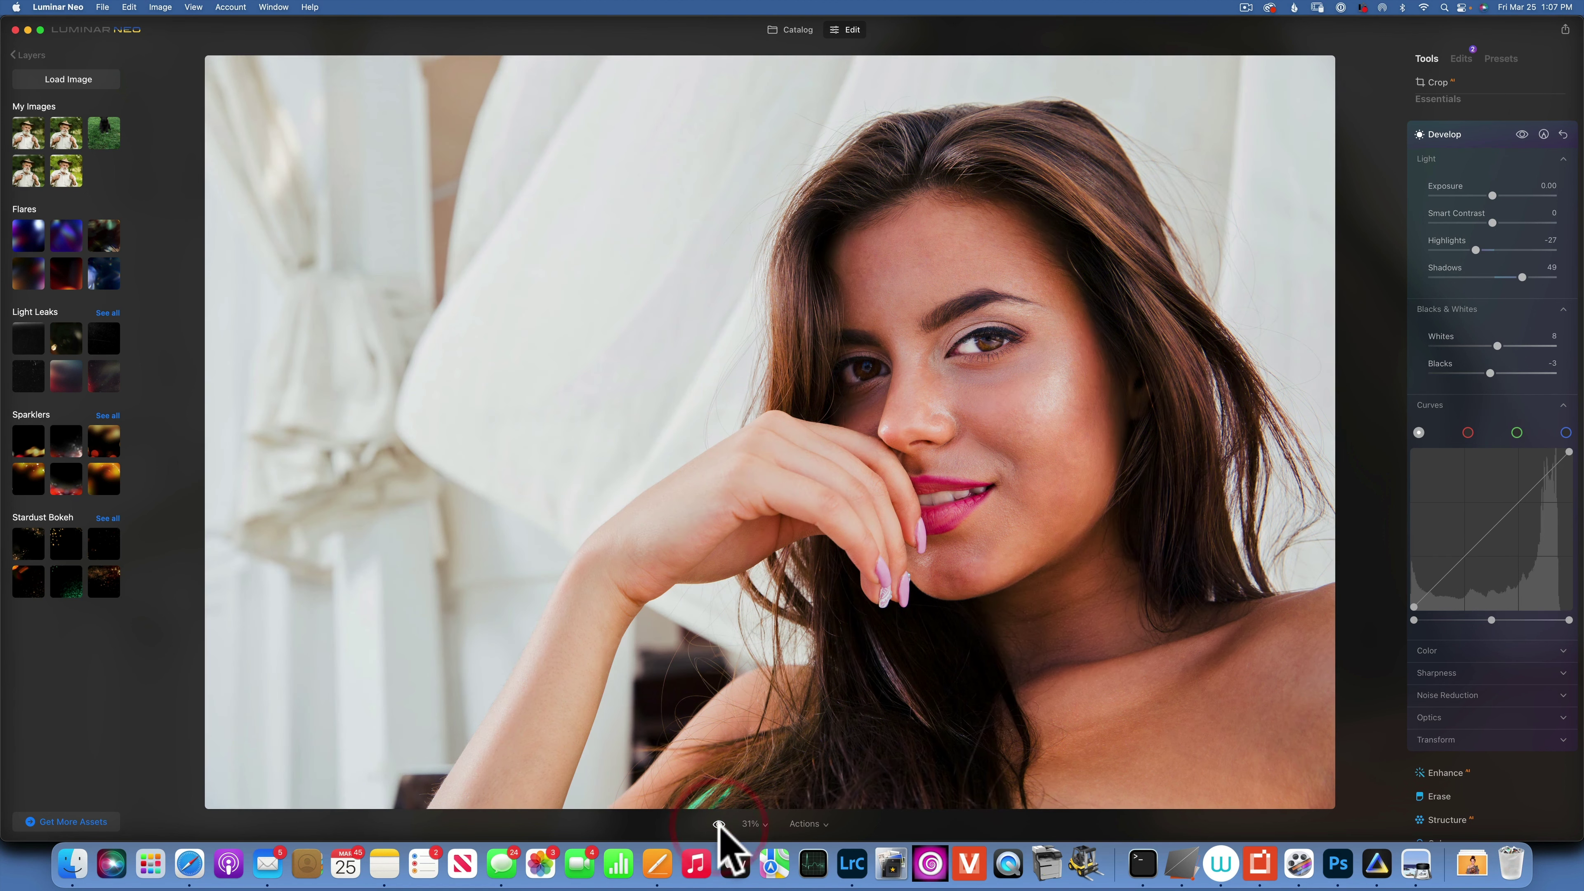
pyautogui.click(719, 824)
pyautogui.click(719, 824)
pyautogui.click(718, 824)
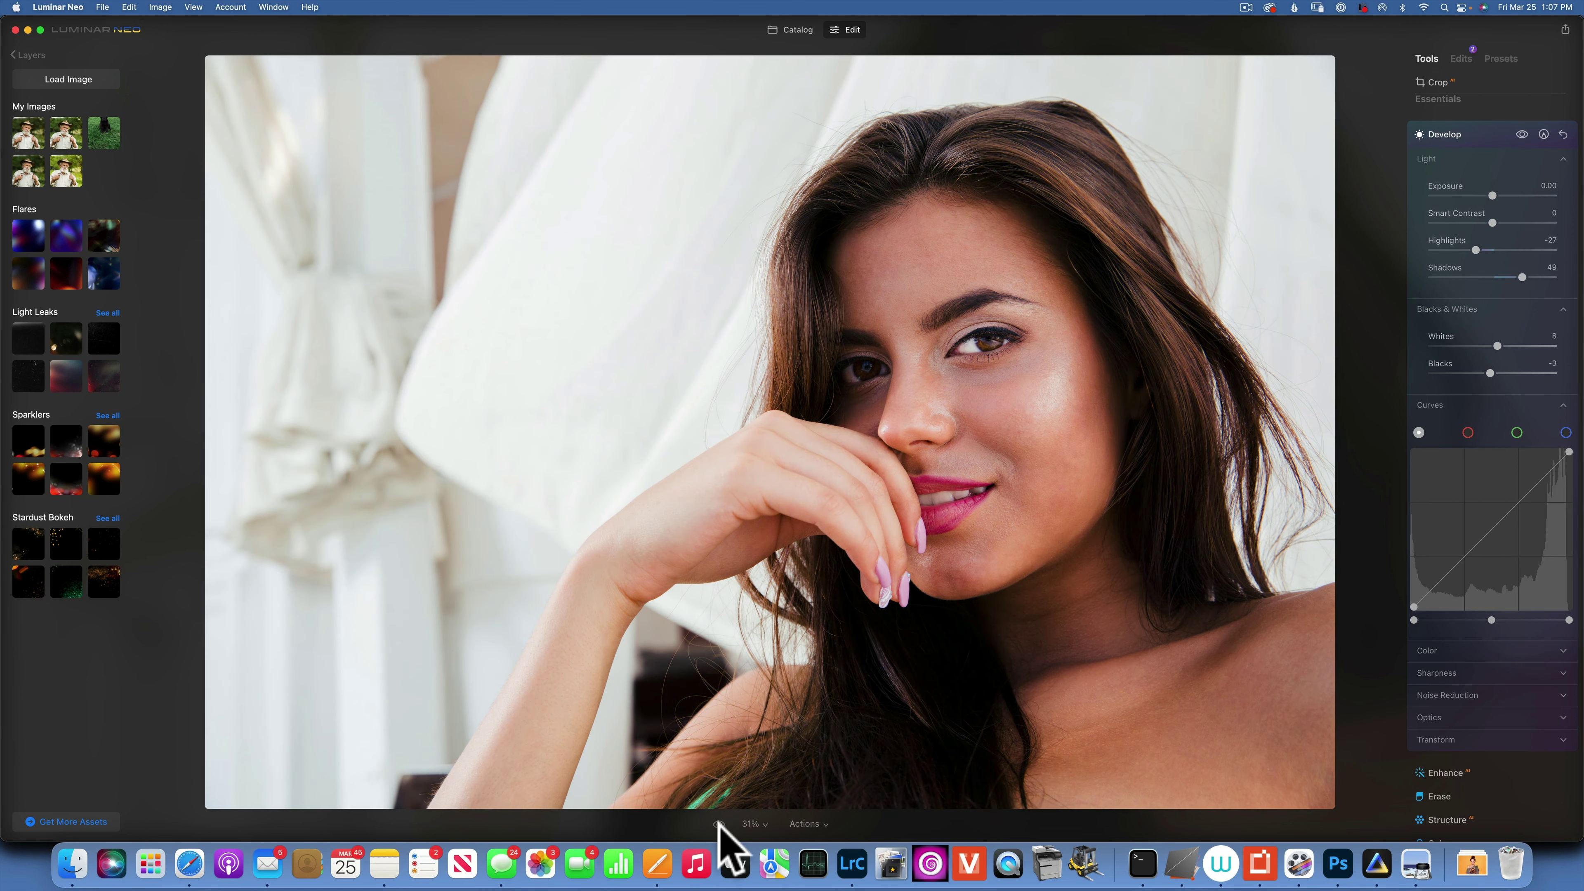
pyautogui.click(718, 824)
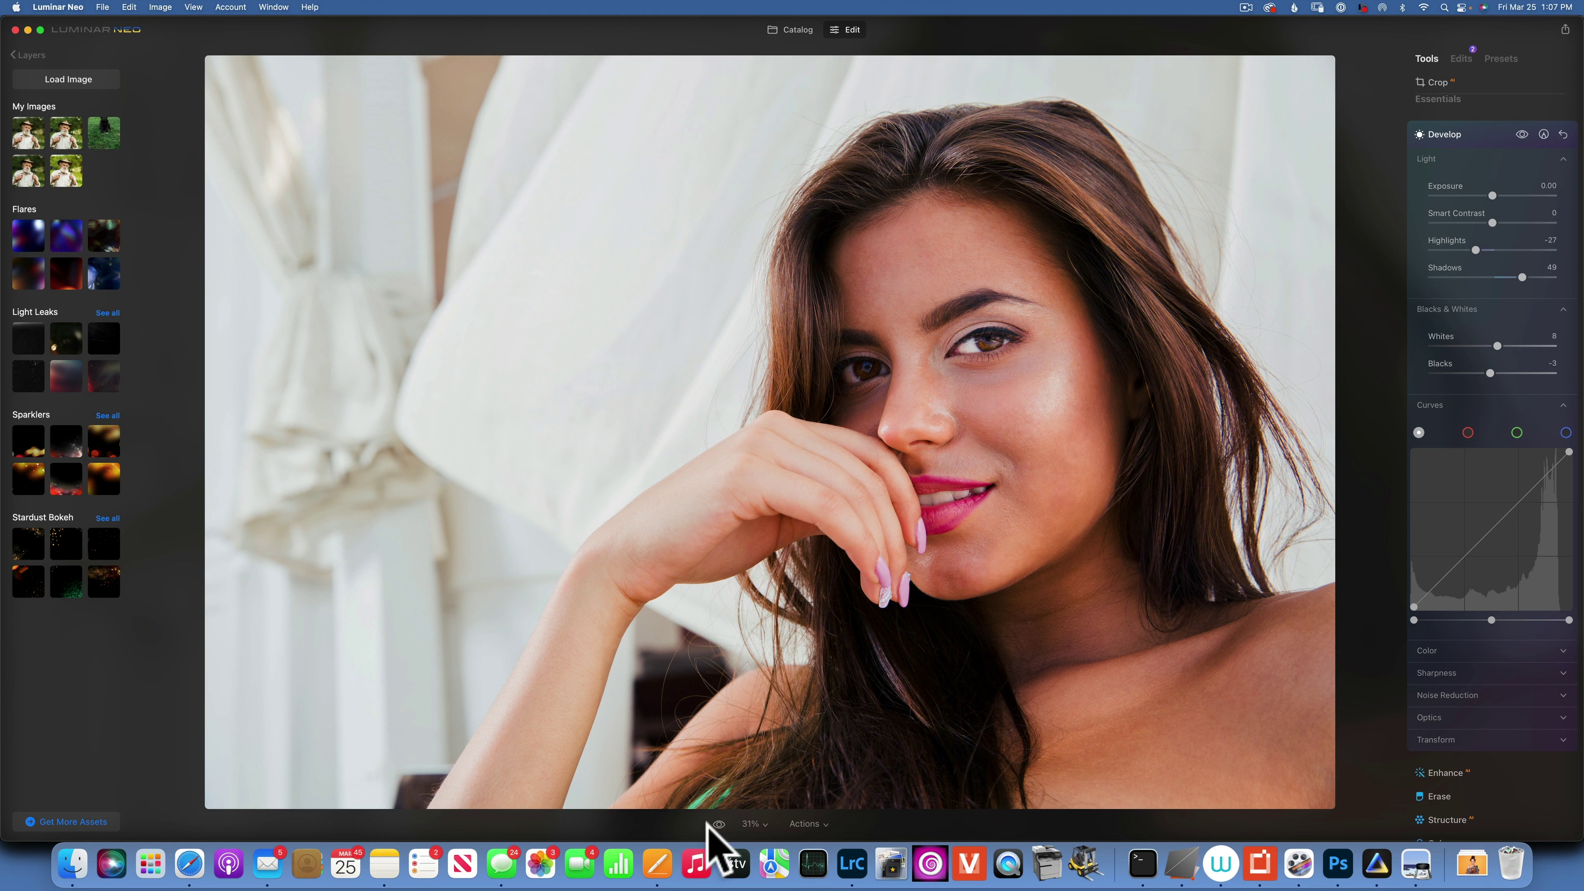
pyautogui.click(719, 821)
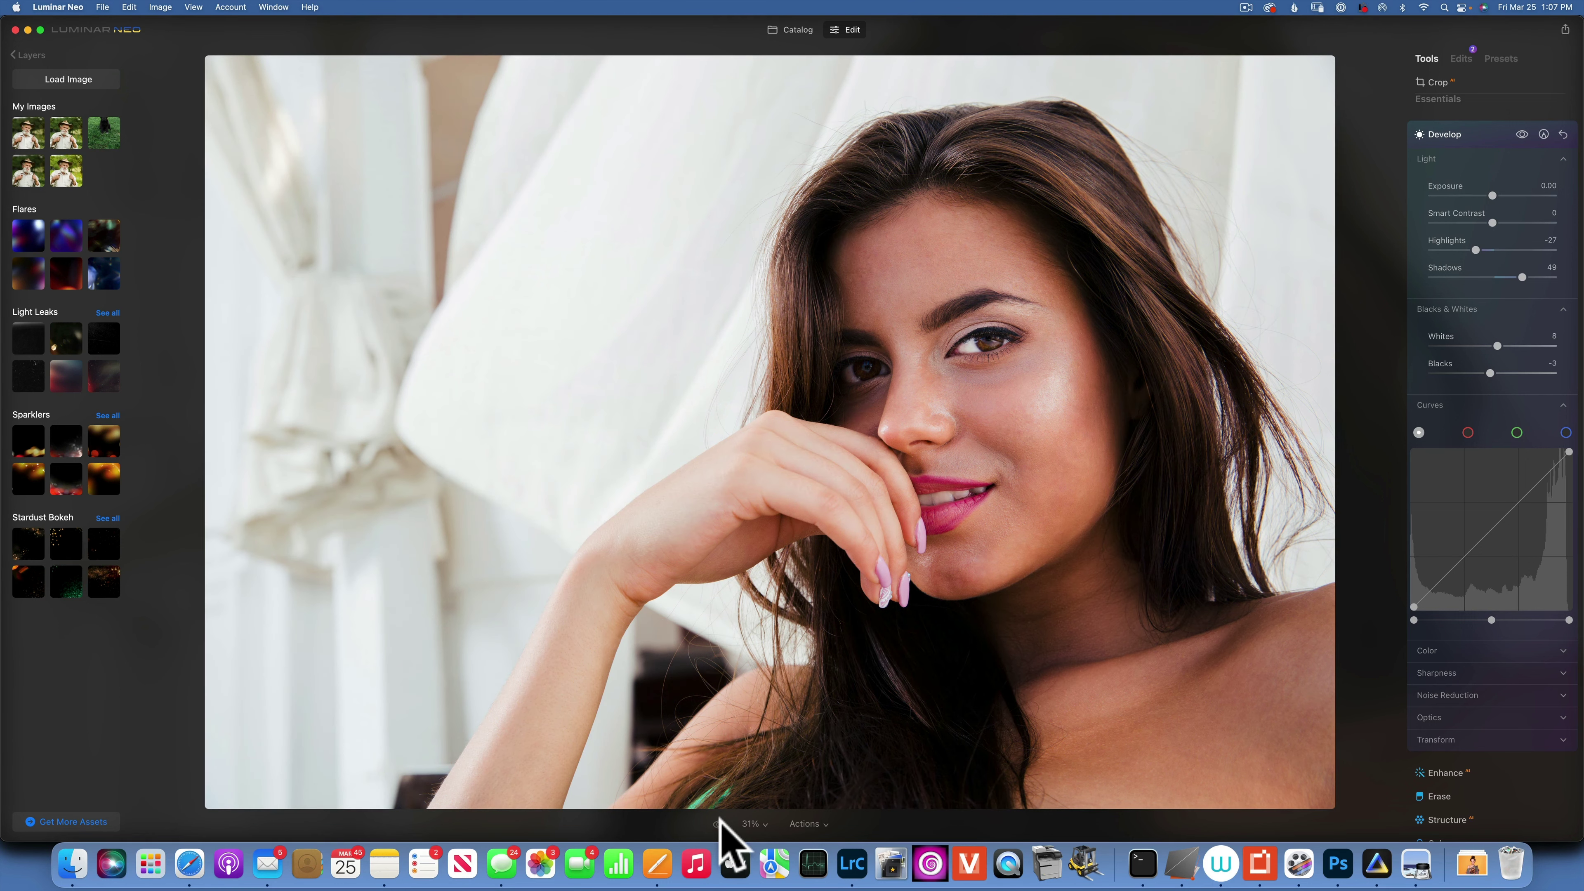
pyautogui.click(719, 823)
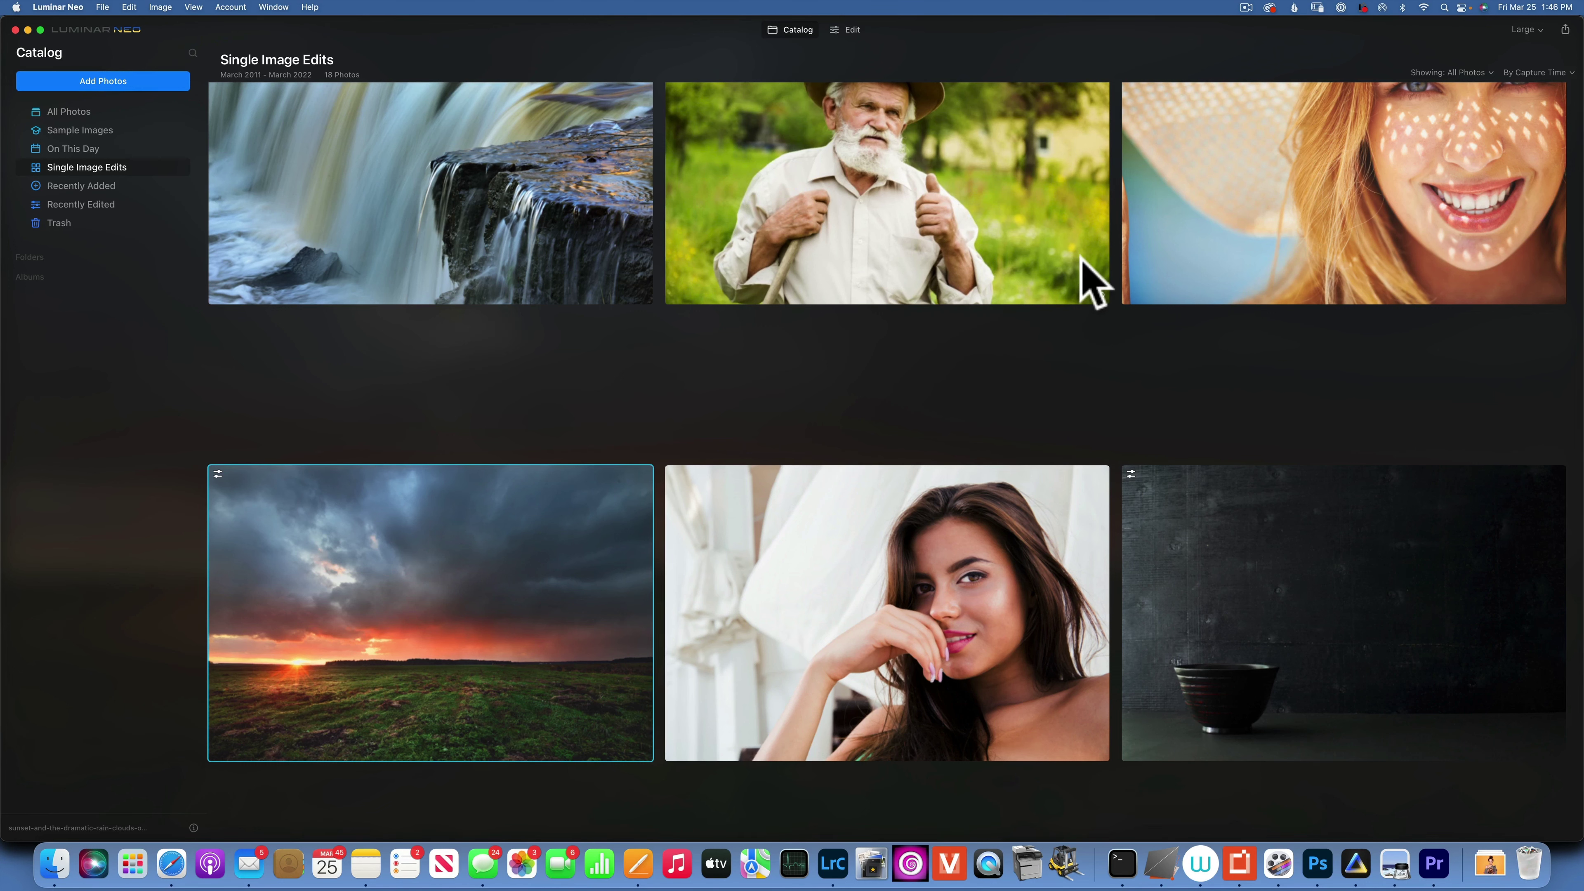
# - Scroll the catalog grid up to the row with the forest sunbeam and whipped-cream photos
pyautogui.scroll(5, 1084, 268)
pyautogui.scroll(2, 1084, 268)
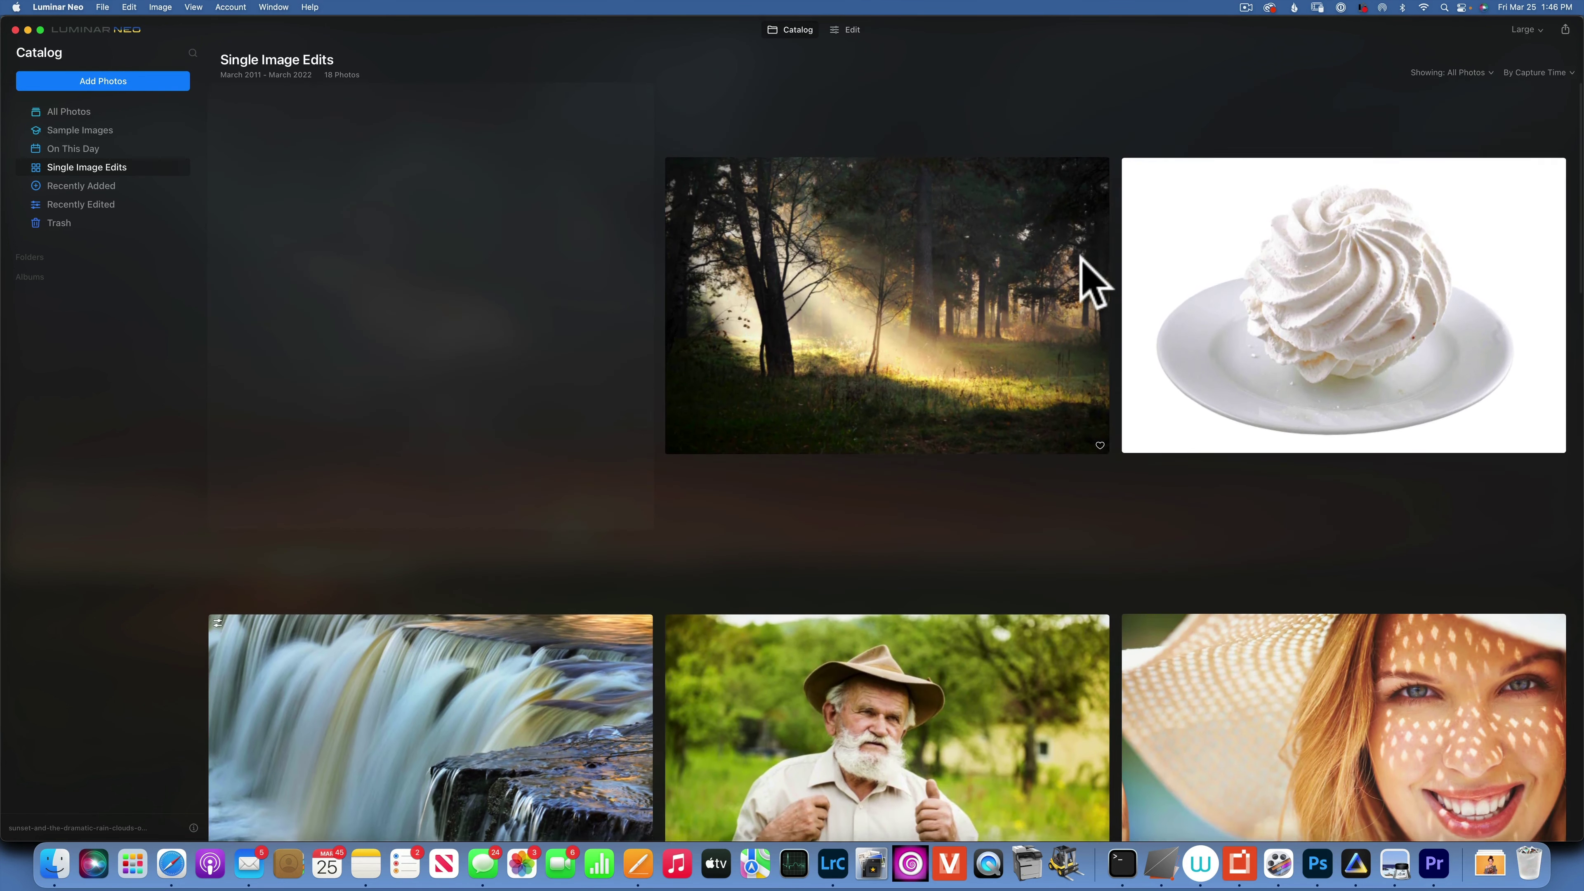